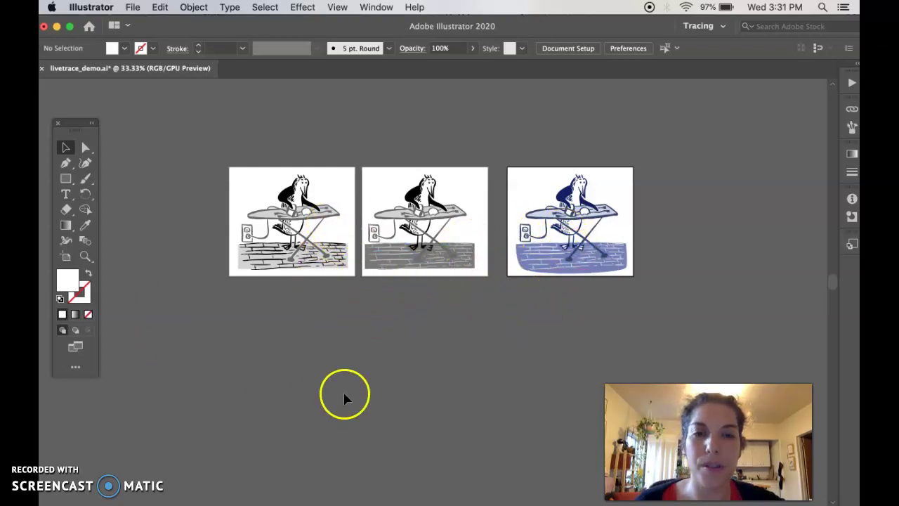
# - With the Artboard tool, draw a new wide artboard below the three traced bird images
pyautogui.scroll(-3, 309, 299)
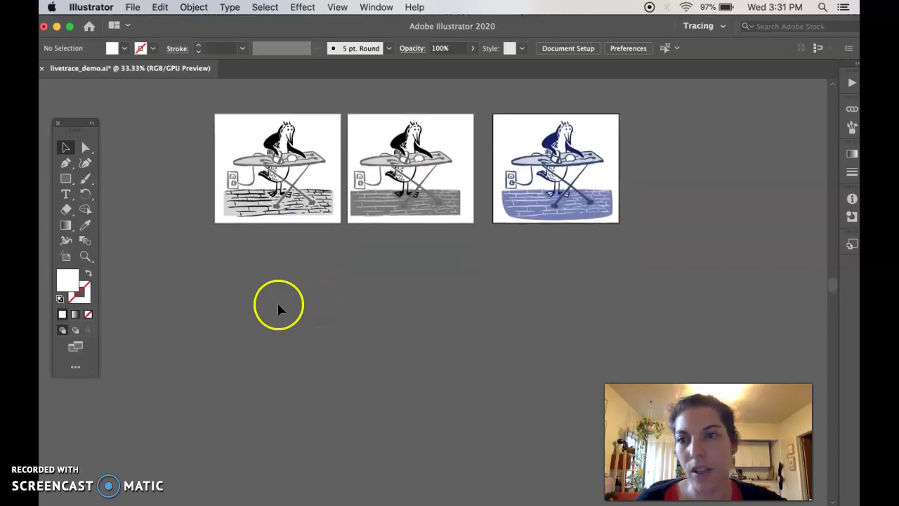
pyautogui.click(64, 257)
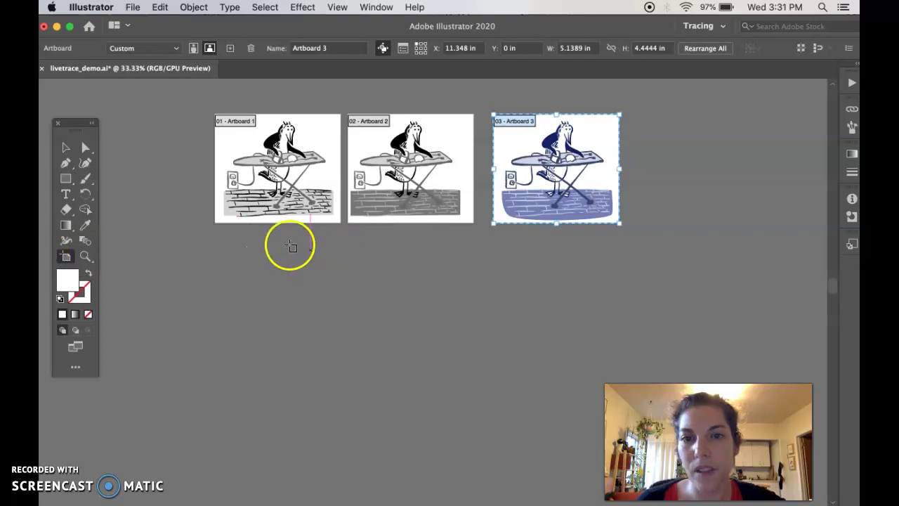
pyautogui.moveTo(214, 232); pyautogui.dragTo(620, 376)
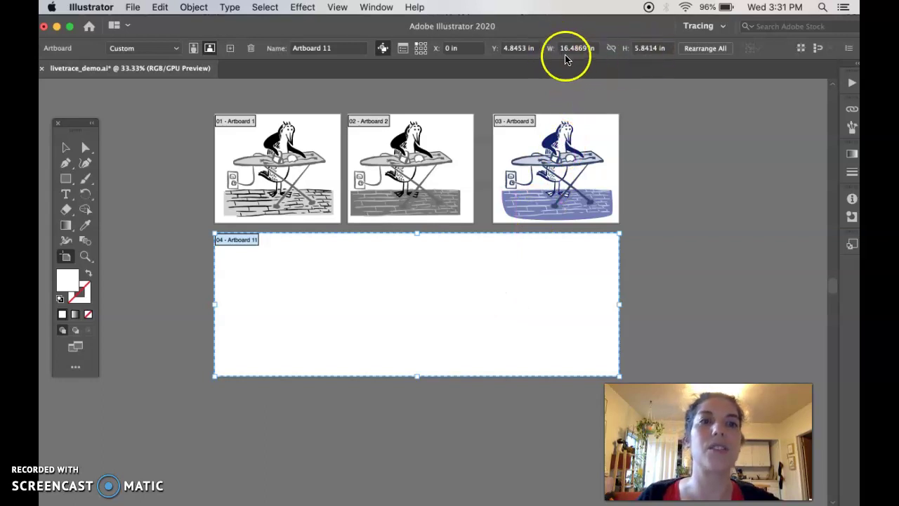
# - Resize the new artboard to 5 in high and 16 in wide, then return to the Selection tool
pyautogui.click(668, 47)
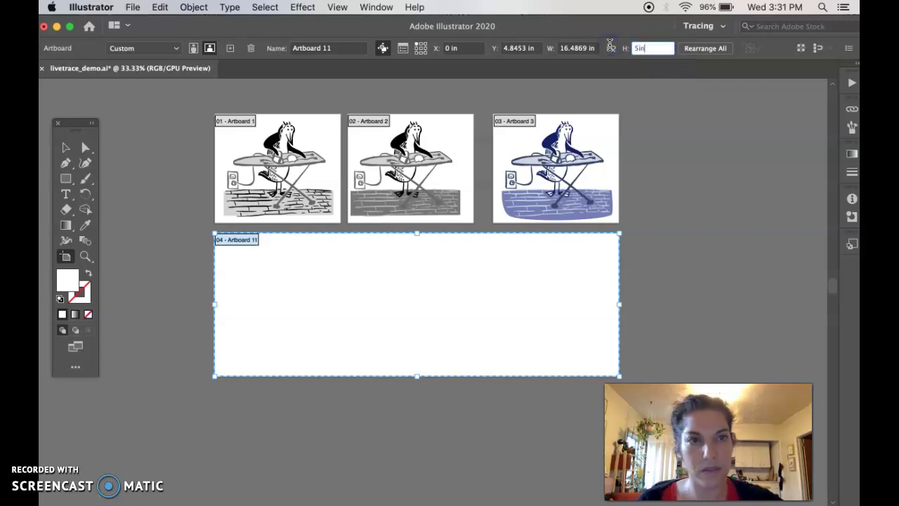
pyautogui.write('5in')
pyautogui.click(590, 48)
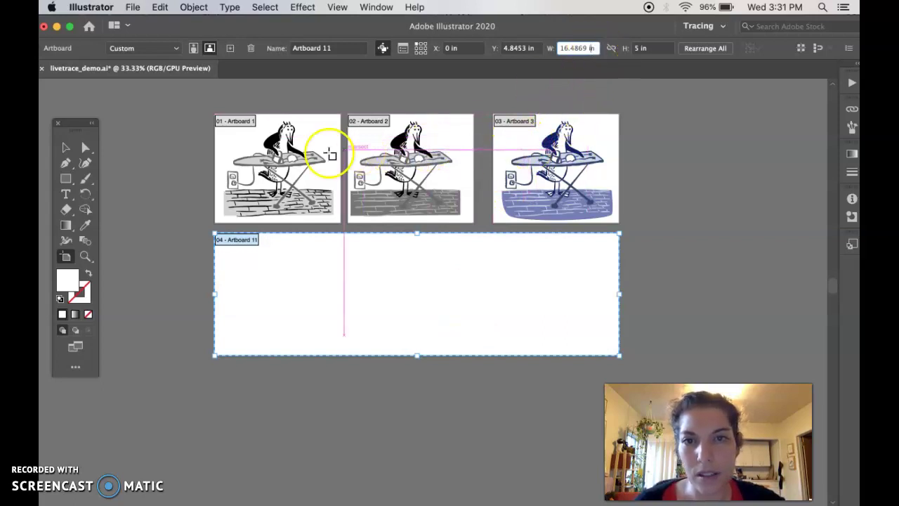
pyautogui.click(575, 49)
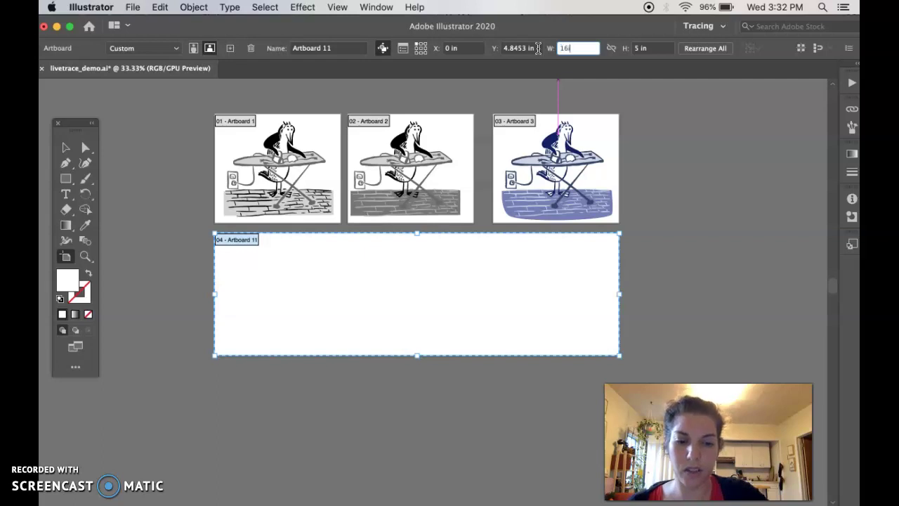
pyautogui.write('16in')
pyautogui.click(647, 47)
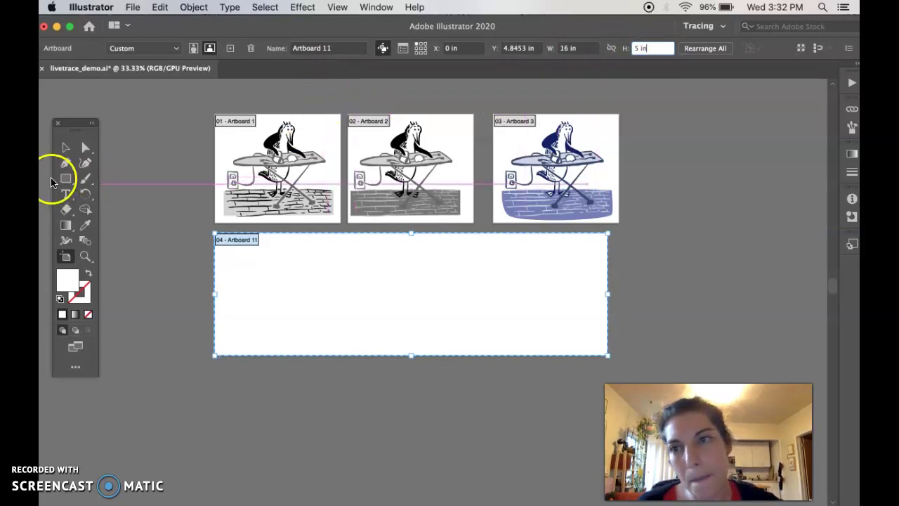
pyautogui.click(65, 149)
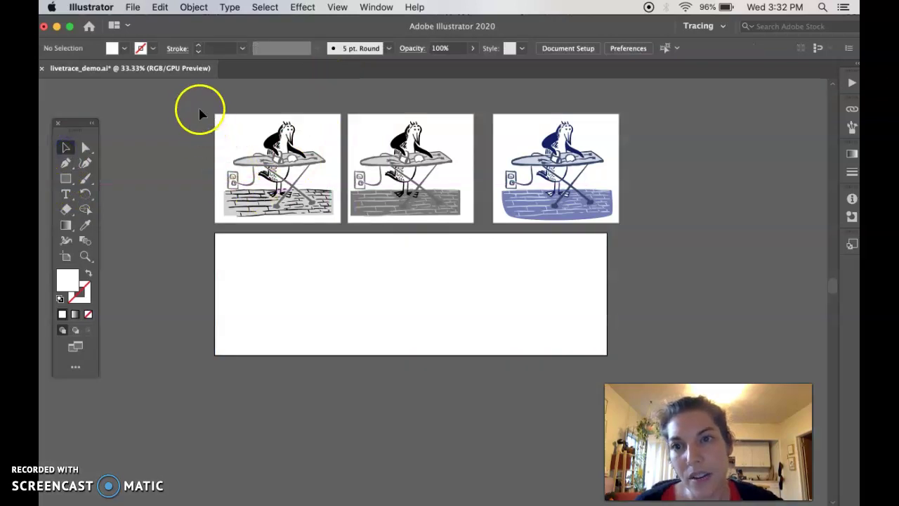
# - Marquee-select the three traced bird images and drag them down toward the wide artboard
pyautogui.moveTo(200, 102); pyautogui.dragTo(486, 190)
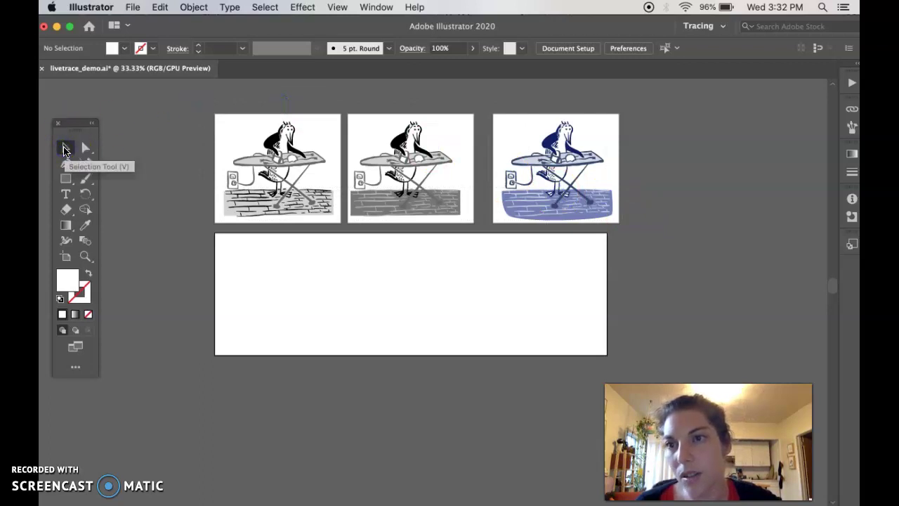
pyautogui.click(186, 114)
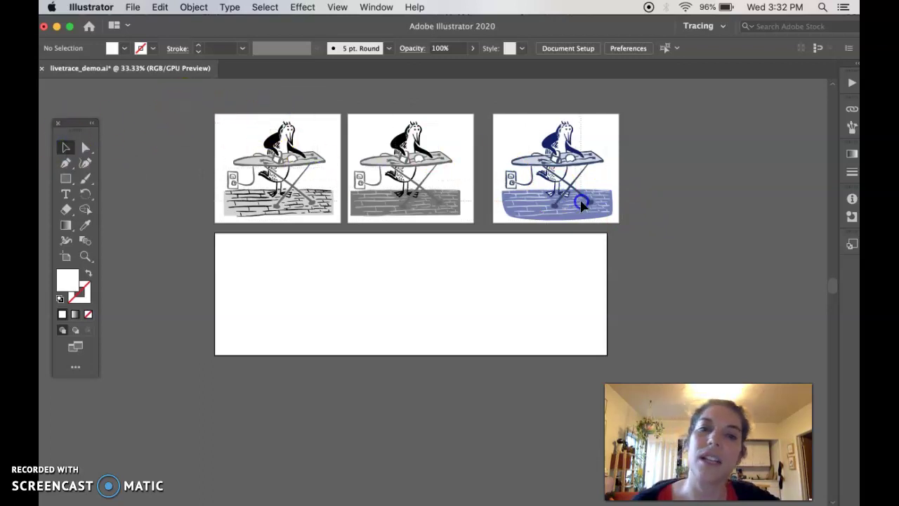
pyautogui.moveTo(635, 230); pyautogui.dragTo(635, 234)
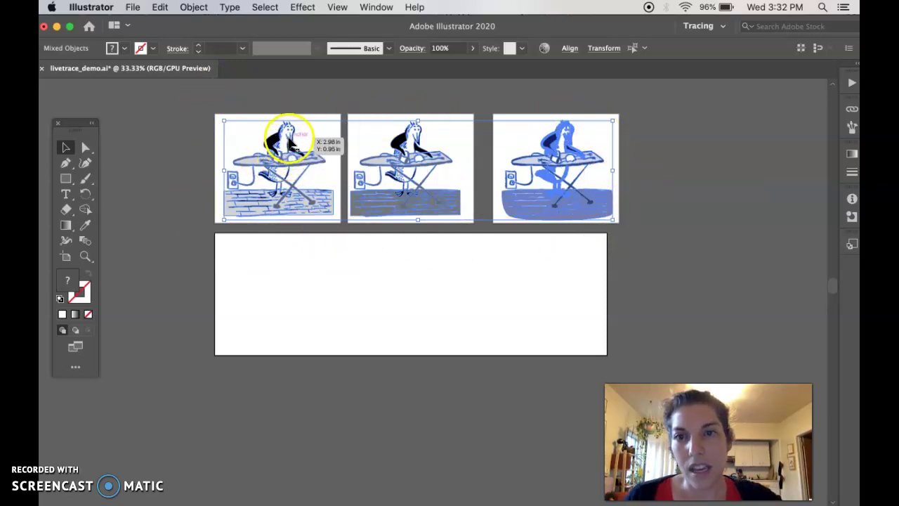
pyautogui.moveTo(289, 140); pyautogui.dragTo(283, 263)
# - Undo the move with Cmd+Z and deselect the three bird images
pyautogui.click(289, 174)
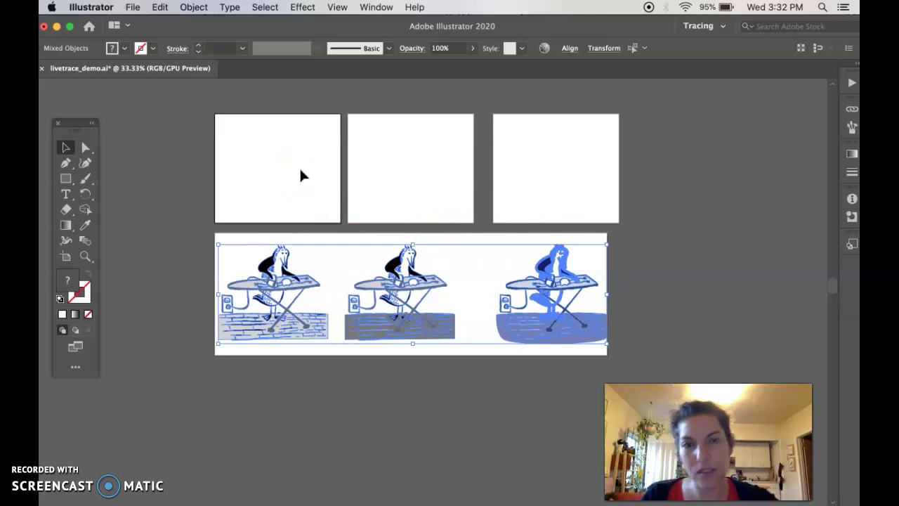
pyautogui.click(277, 155)
pyautogui.click(399, 186)
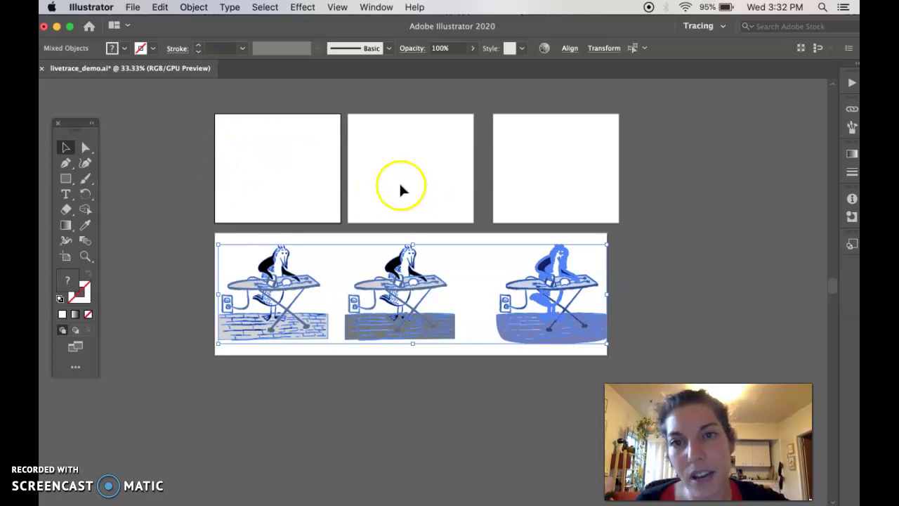
pyautogui.press('super+z')
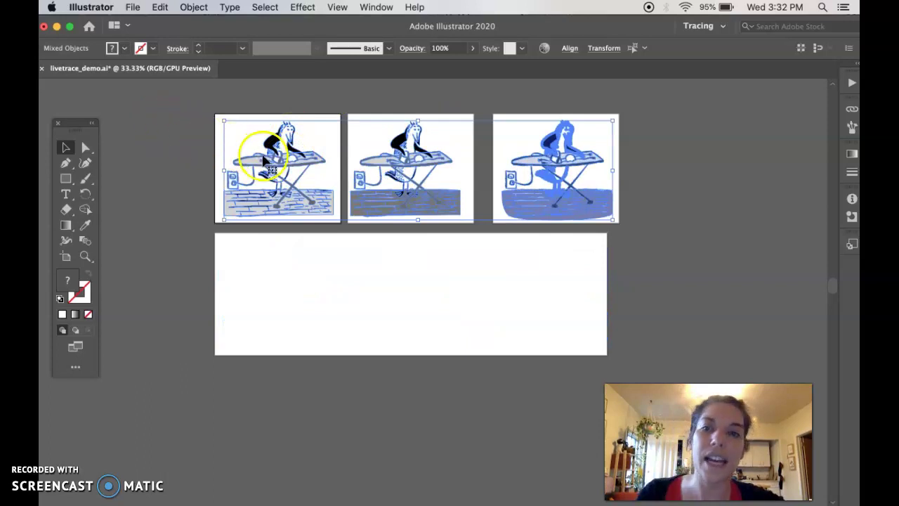
pyautogui.click(185, 98)
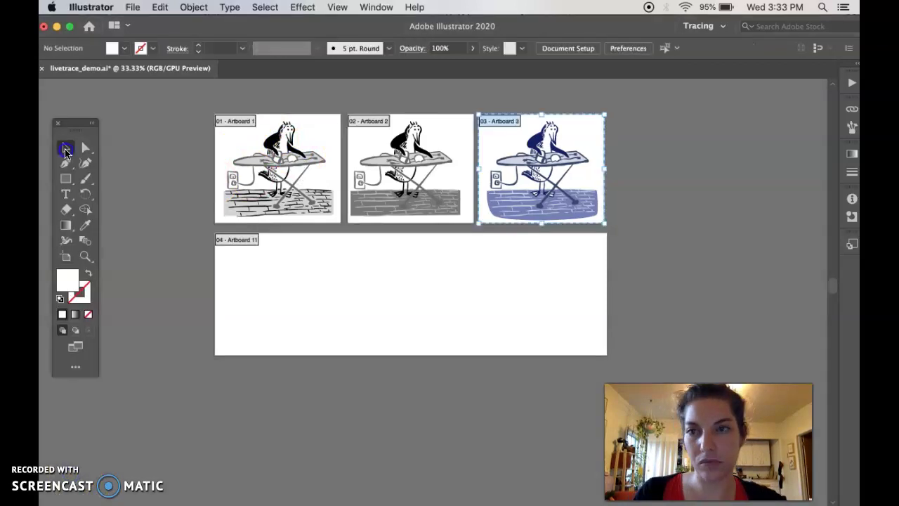
pyautogui.click(65, 147)
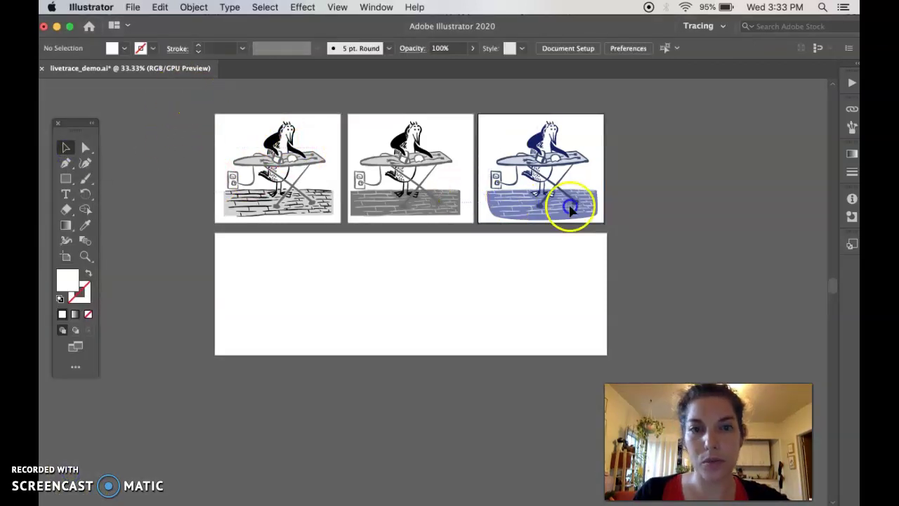
pyautogui.click(629, 219)
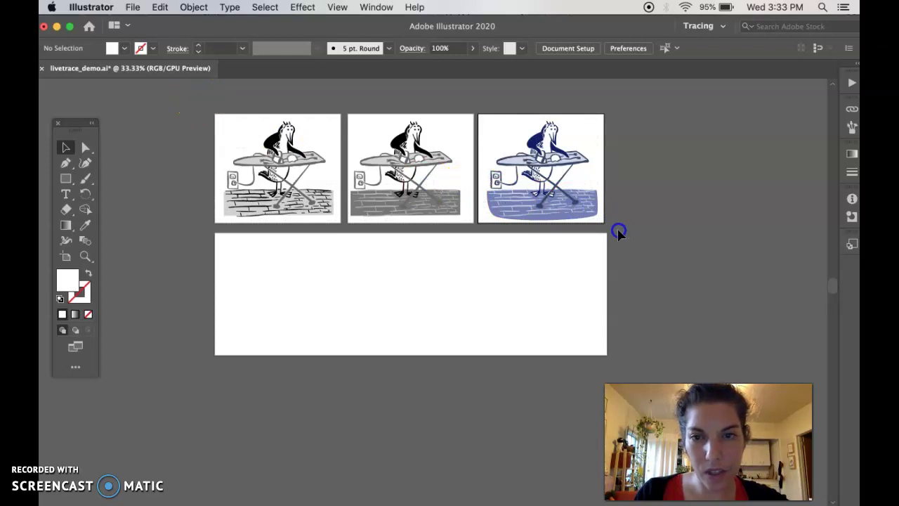
pyautogui.press('super+a')
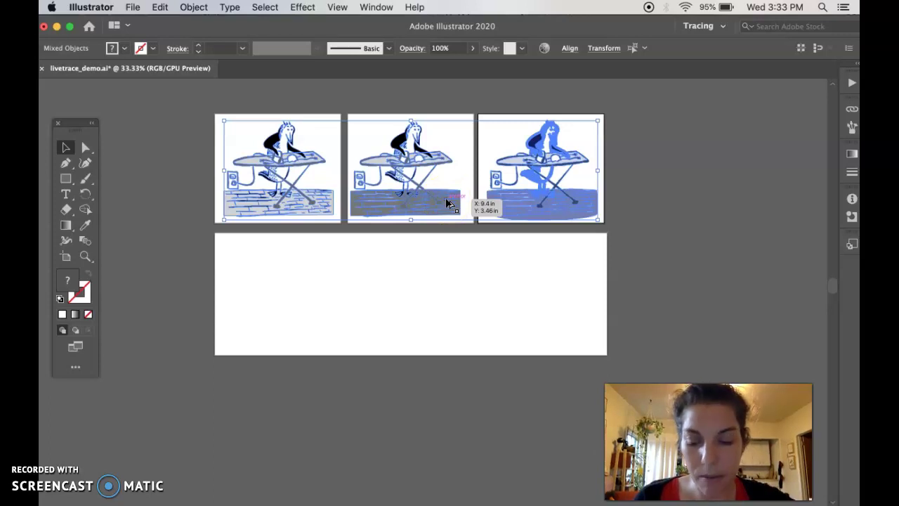
pyautogui.moveTo(447, 203); pyautogui.dragTo(451, 325)
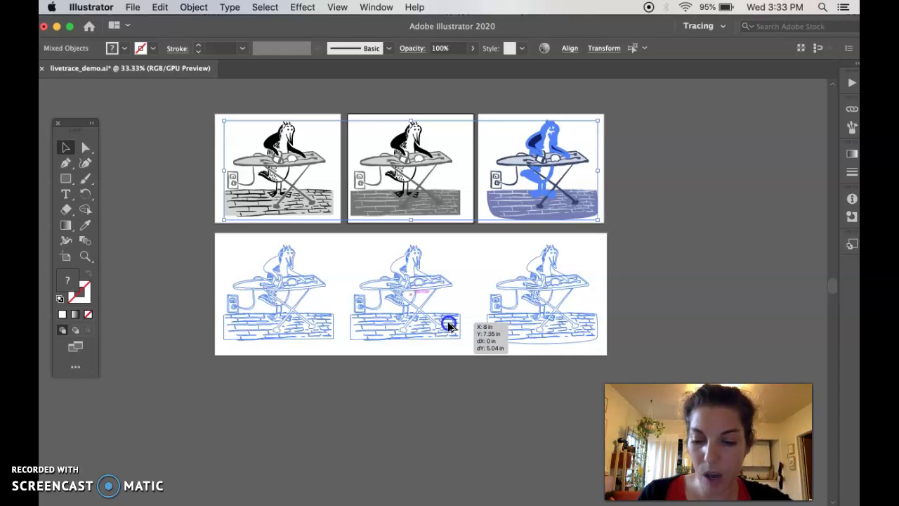
pyautogui.moveTo(450, 326); pyautogui.dragTo(450, 329)
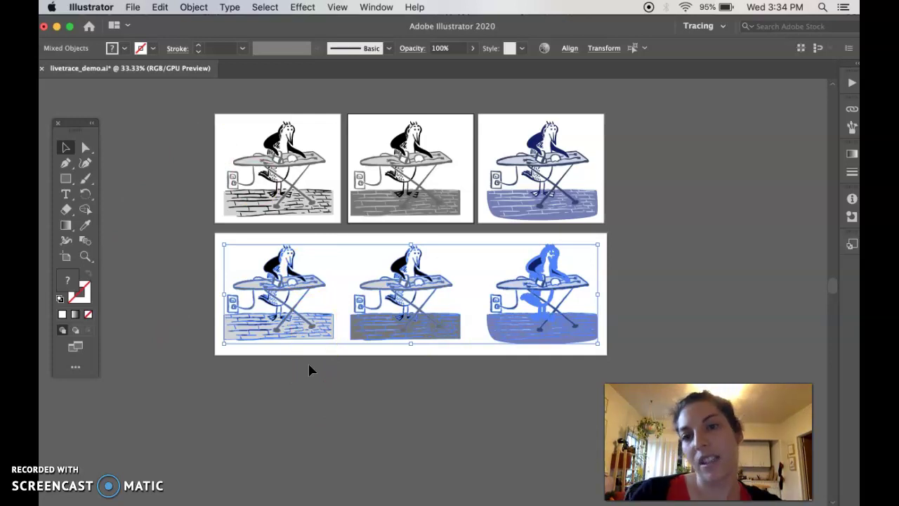
pyautogui.press('cmd+z')
# - Copy the three bird images, paste them onto the wide artboard, and shift them into place
pyautogui.click(228, 355)
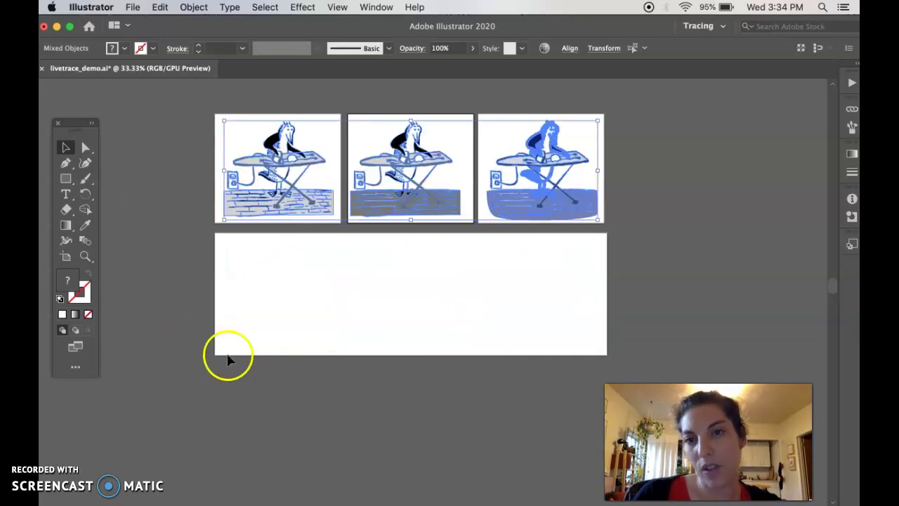
pyautogui.click(174, 131)
pyautogui.click(160, 8)
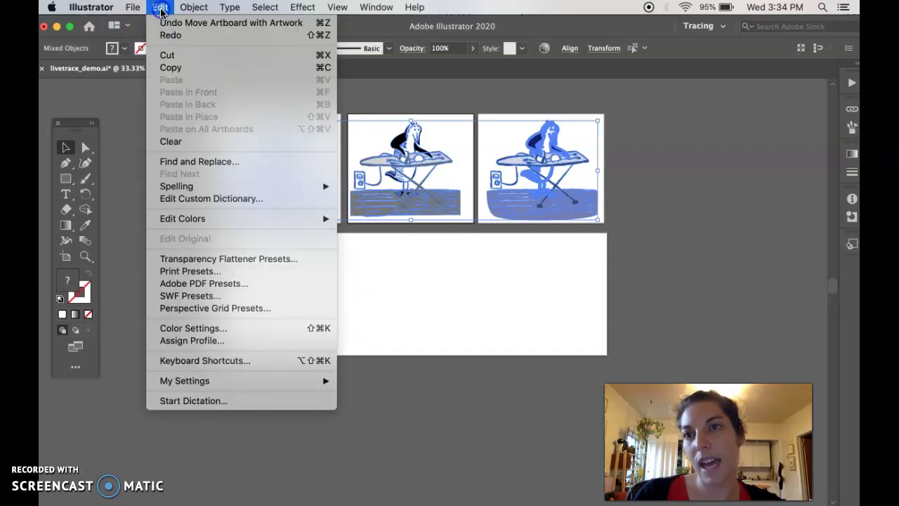
pyautogui.click(172, 66)
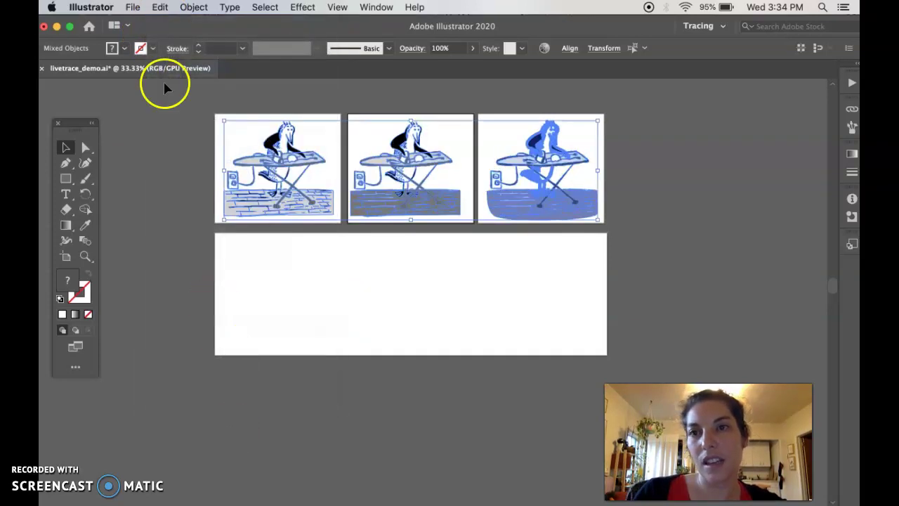
pyautogui.click(160, 7)
pyautogui.click(170, 80)
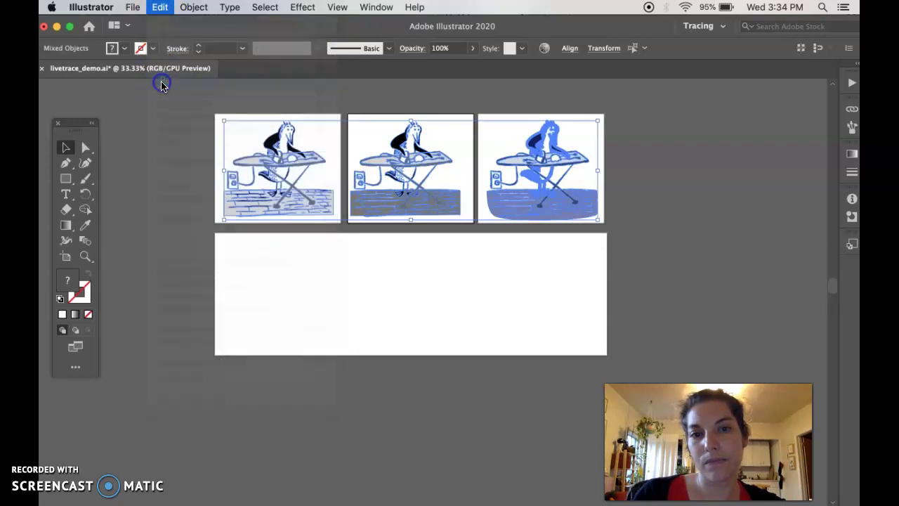
pyautogui.moveTo(323, 324)
pyautogui.mouseDown()
pyautogui.moveTo(311, 313)
pyautogui.moveTo(287, 317)
pyautogui.moveTo(295, 332)
pyautogui.mouseUp()
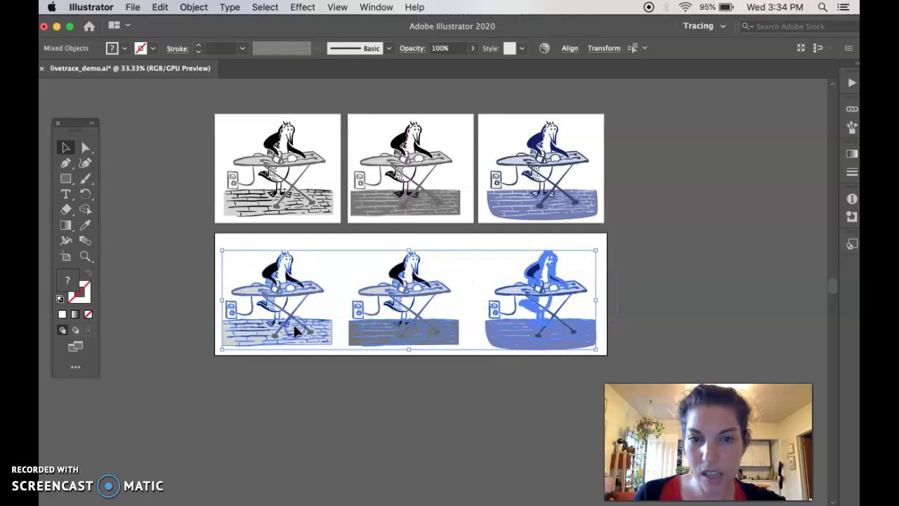
pyautogui.click(292, 401)
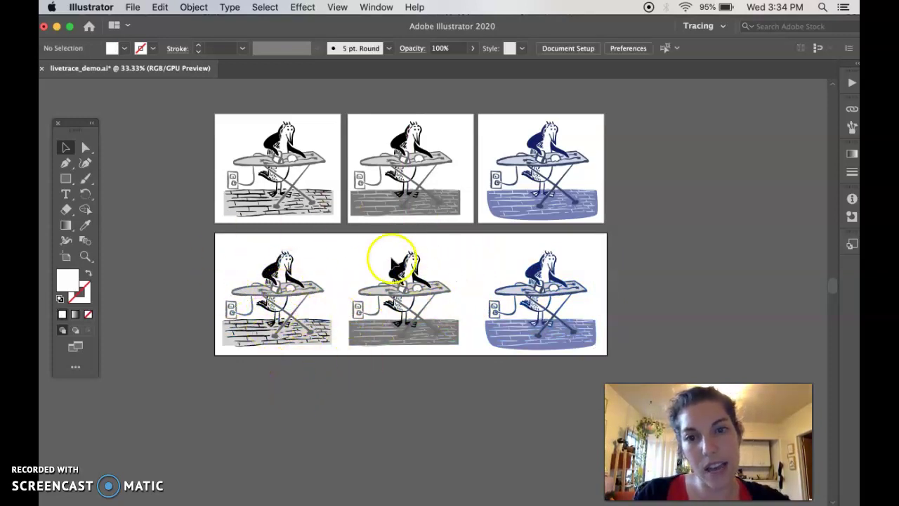
# - Zoom in on the sticker artboard and nudge it with the Artboard tool, keeping it at 16 × 5 in
pyautogui.scroll(-3, 361, 291)
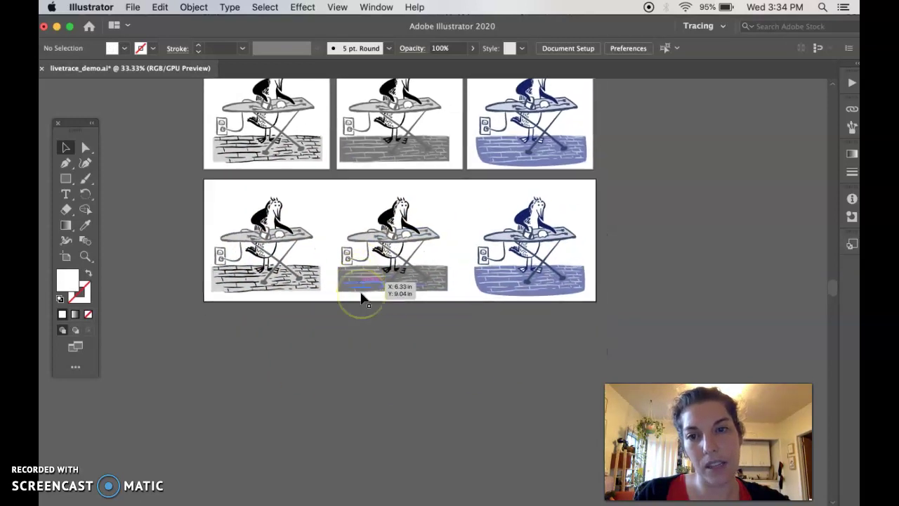
pyautogui.scroll(-4, 360, 299)
pyautogui.scroll(-2, 387, 262)
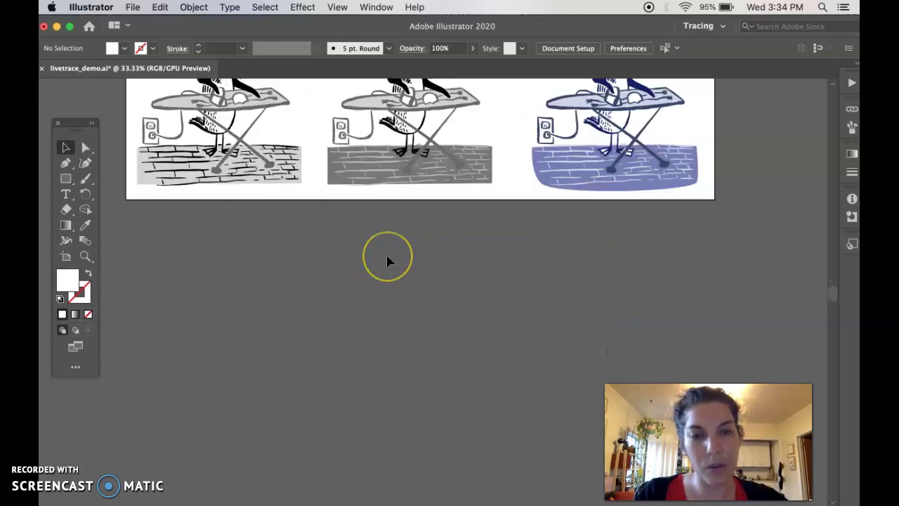
pyautogui.press('super+equal')
pyautogui.scroll(4, 387, 261)
pyautogui.hscroll(-2, 387, 261)
pyautogui.scroll(2, 386, 261)
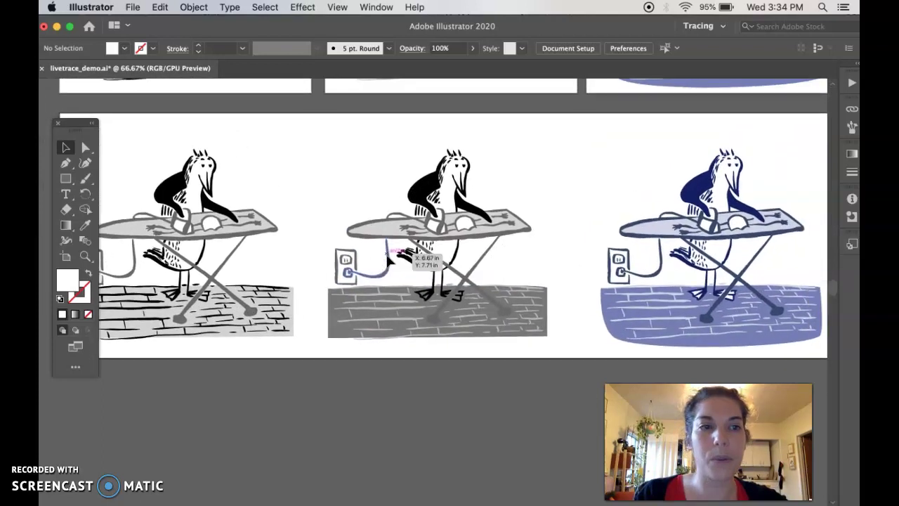
pyautogui.press('super+minus')
pyautogui.click(232, 208)
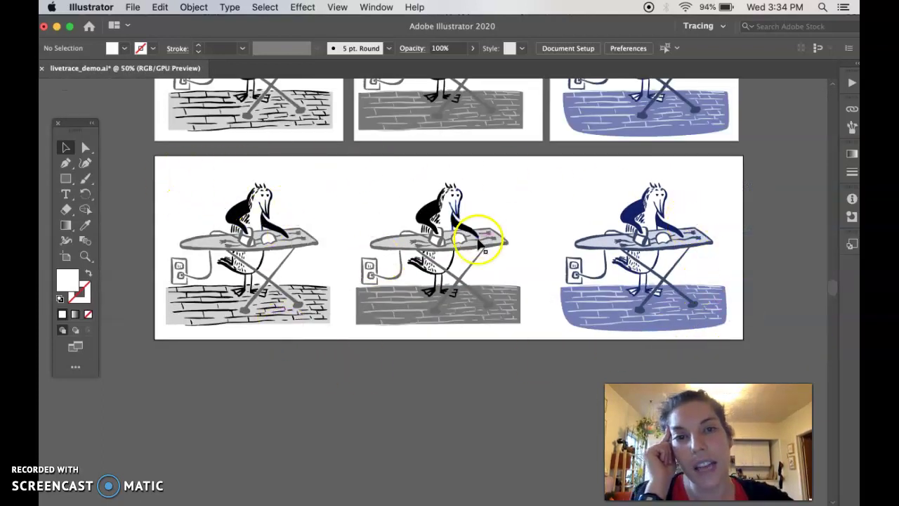
pyautogui.scroll(2, 481, 241)
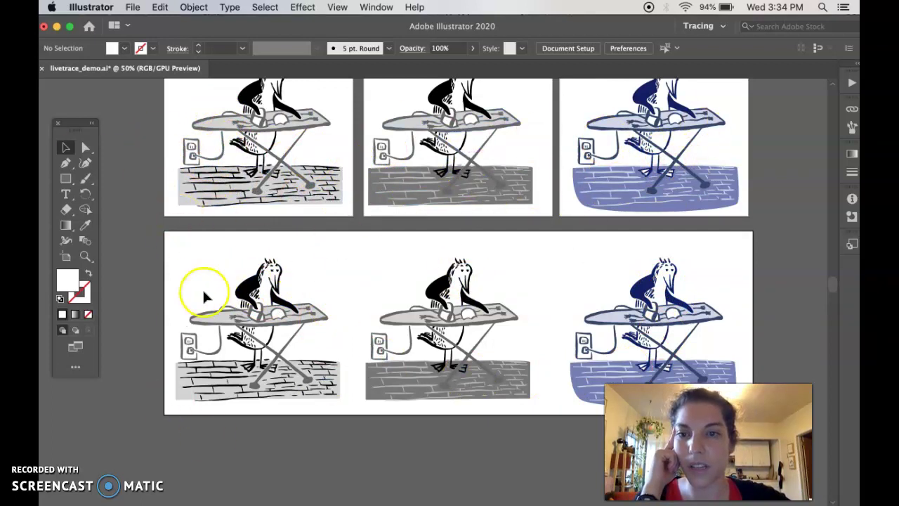
pyautogui.hscroll(5, 202, 288)
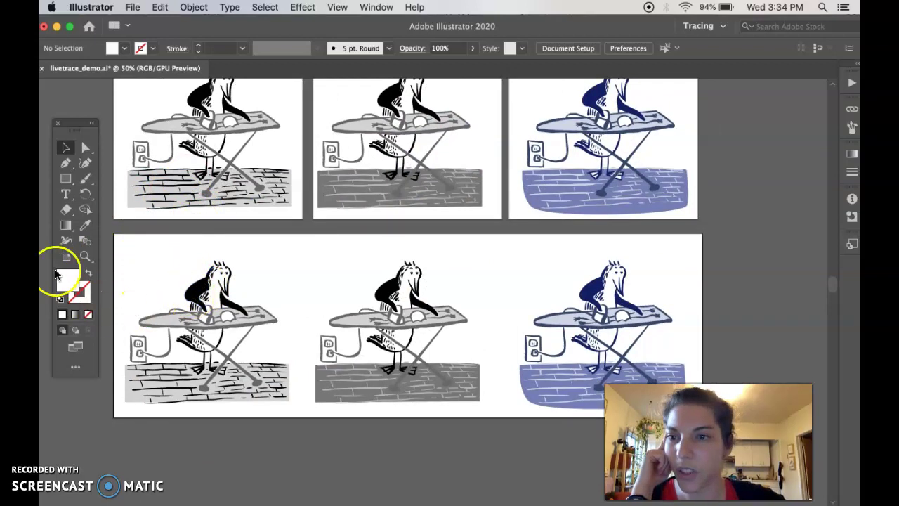
pyautogui.click(66, 257)
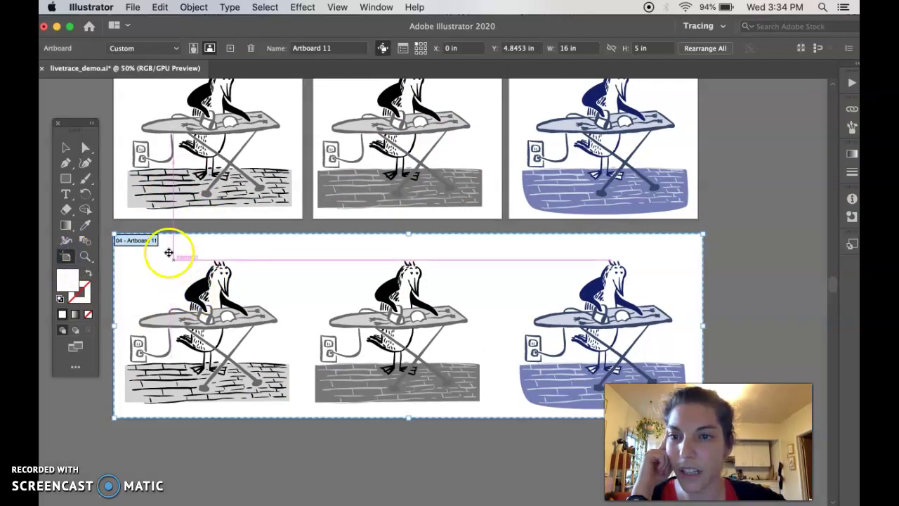
pyautogui.moveTo(120, 241); pyautogui.dragTo(201, 298)
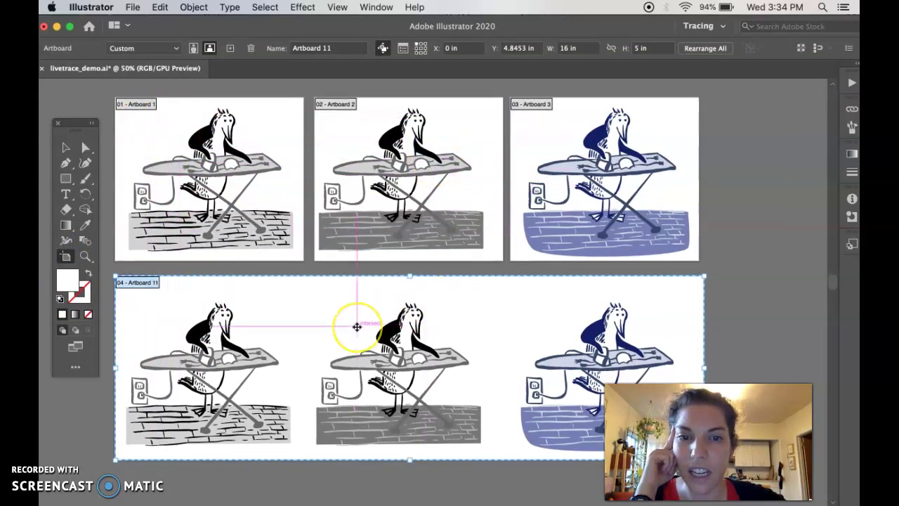
pyautogui.scroll(-3, 357, 325)
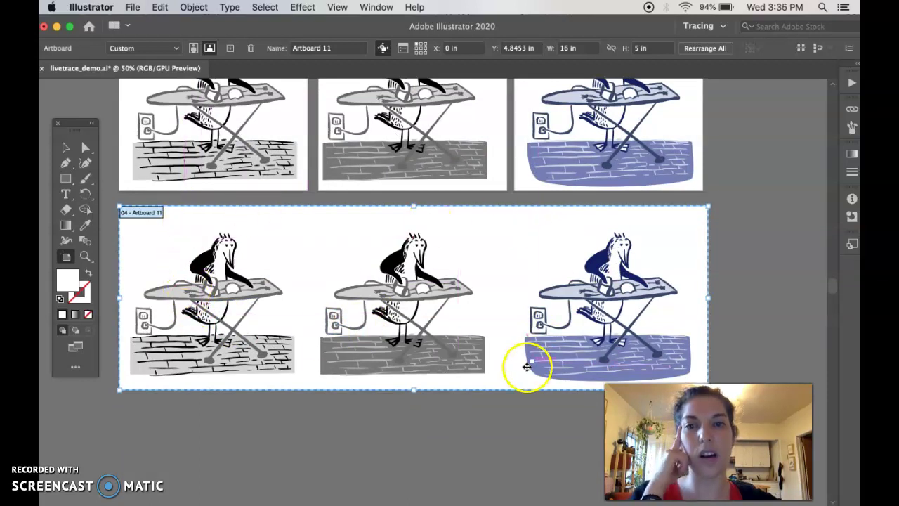
pyautogui.click(65, 146)
# - Start File > Export > Export As and name the file with the author's name
pyautogui.click(132, 7)
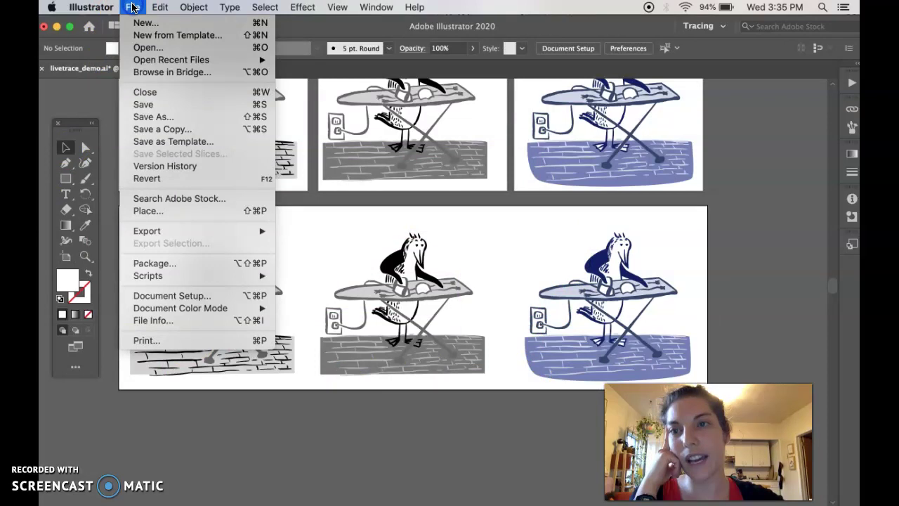
pyautogui.moveTo(167, 233)
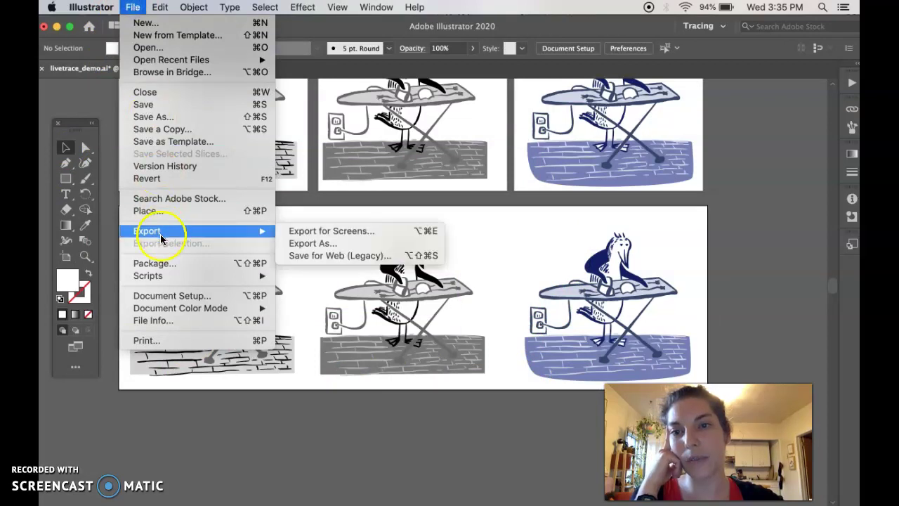
pyautogui.click(326, 243)
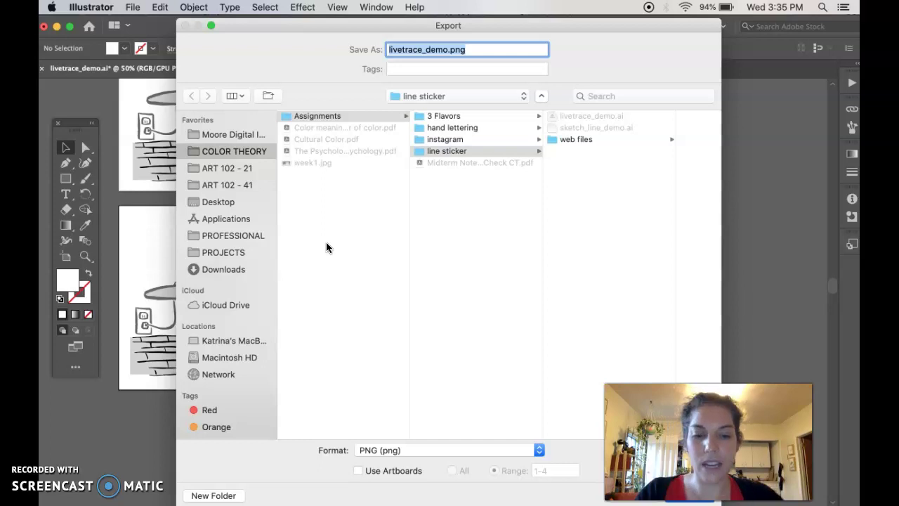
pyautogui.write('katrina-kopeloff-stickers')
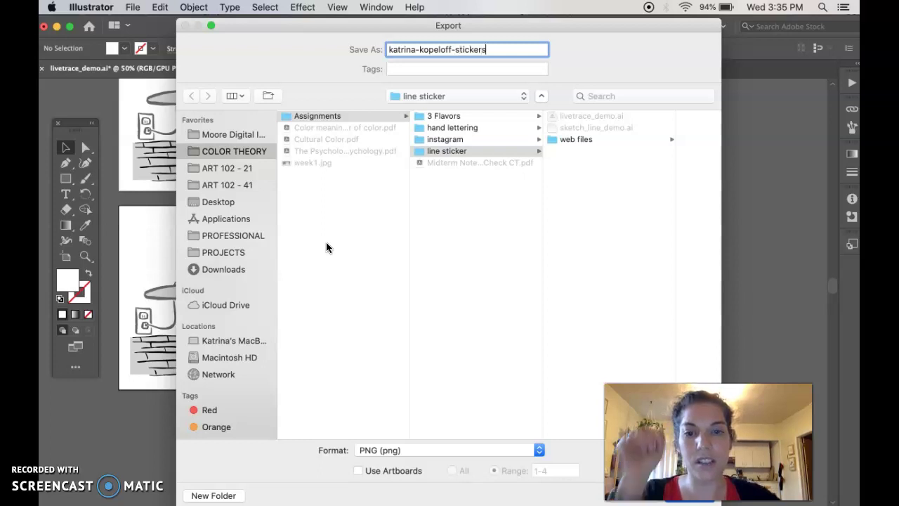
# - Set the export format to JPEG, tick Use Artboards, and limit the range to artboard 4
pyautogui.click(393, 450)
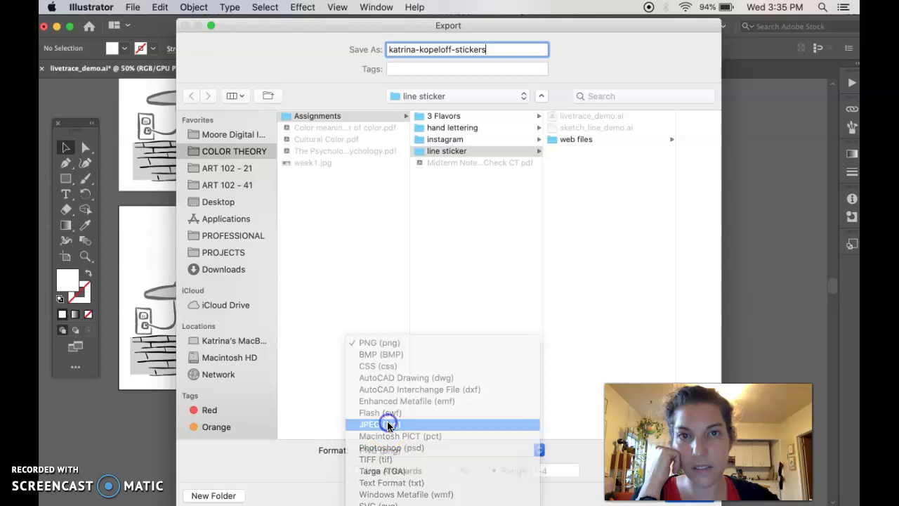
pyautogui.click(387, 424)
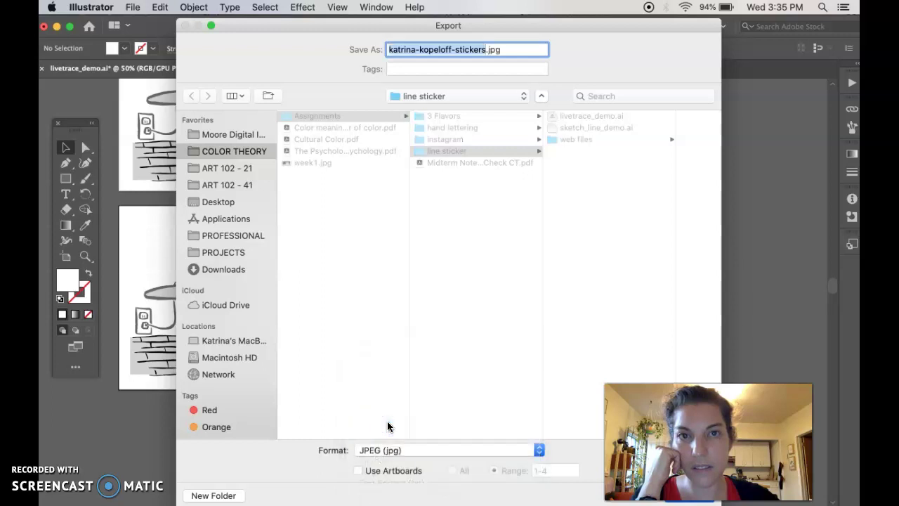
pyautogui.click(383, 470)
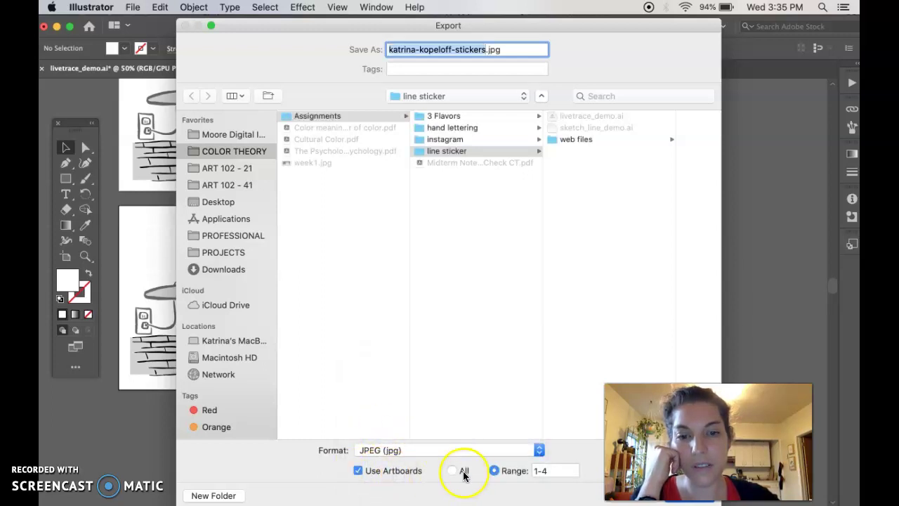
pyautogui.click(460, 472)
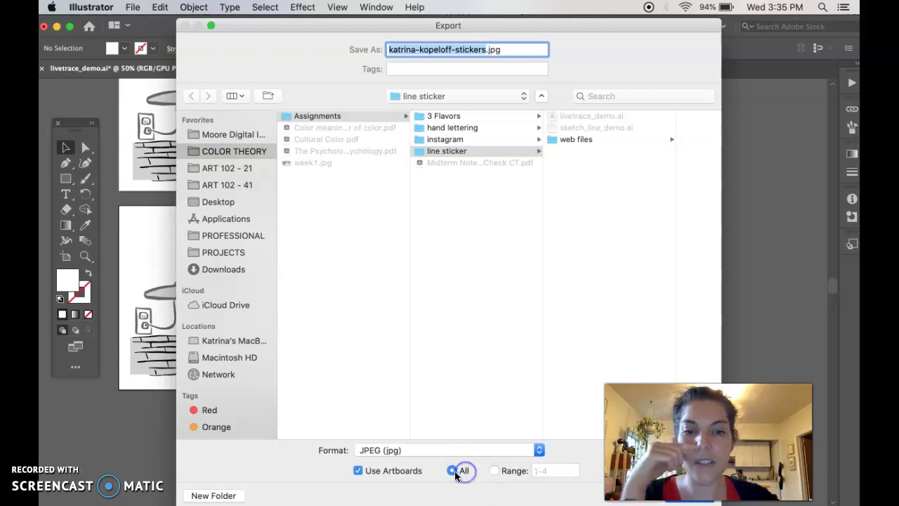
pyautogui.click(495, 471)
pyautogui.click(523, 476)
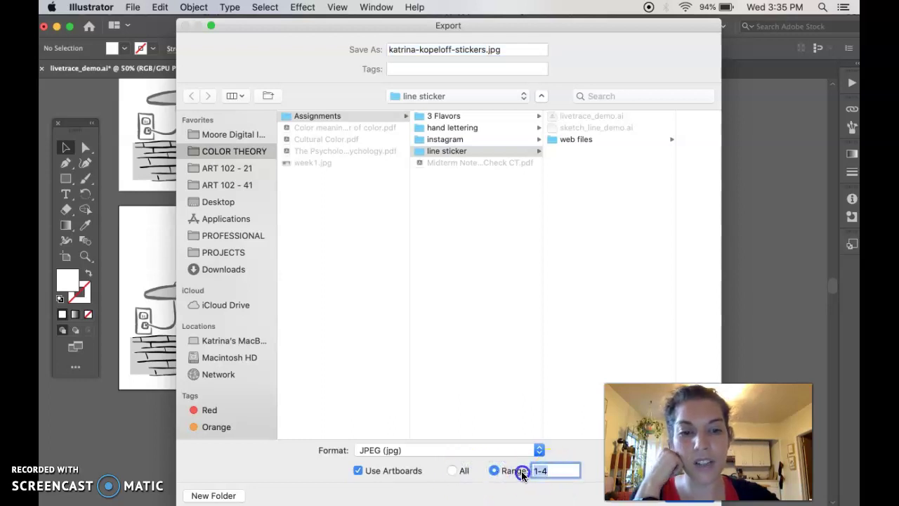
pyautogui.write('4')
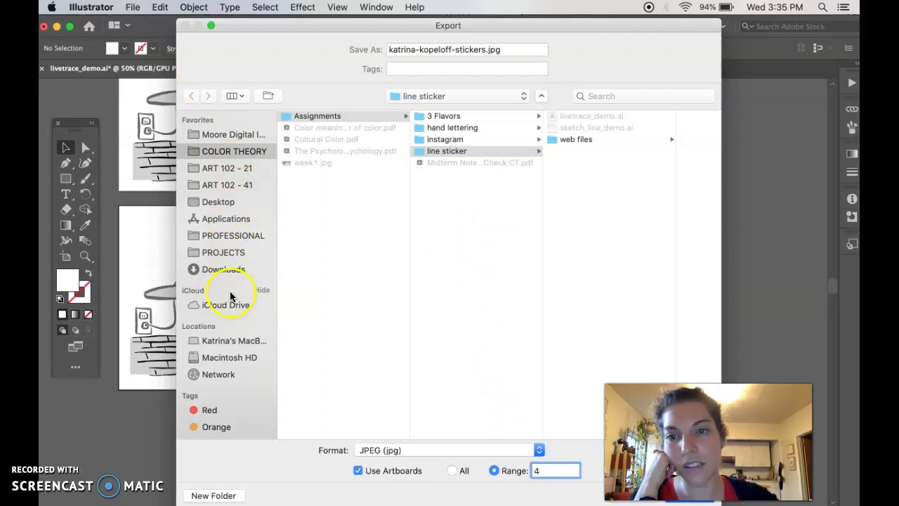
# - Choose the Desktop as the save location and finish adjusting the file name
pyautogui.click(219, 201)
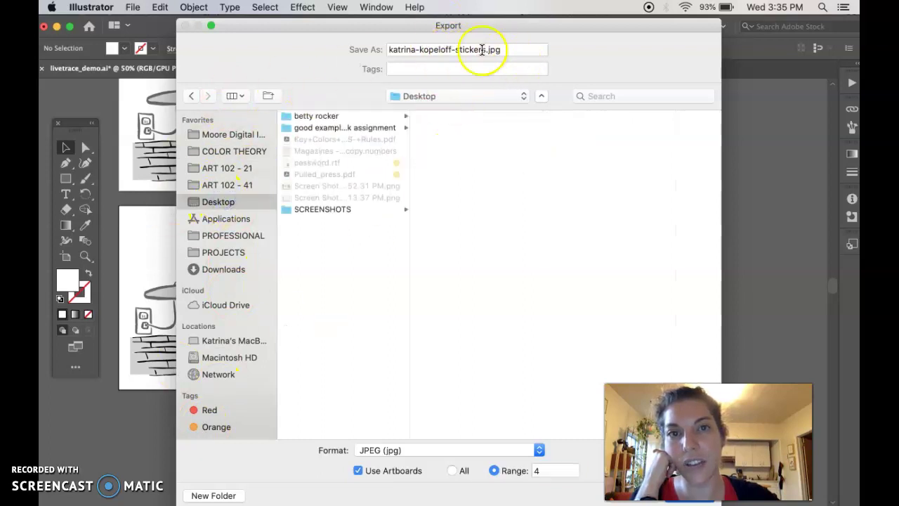
pyautogui.click(504, 50)
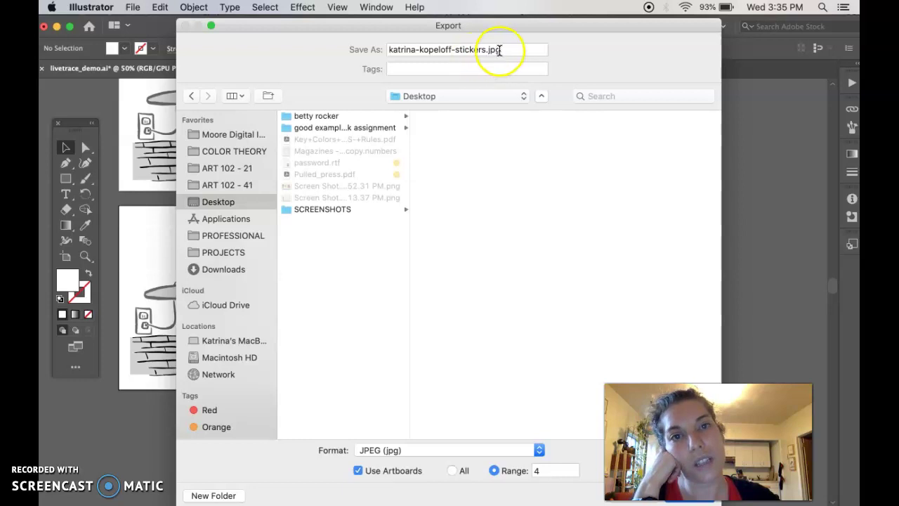
pyautogui.click(501, 25)
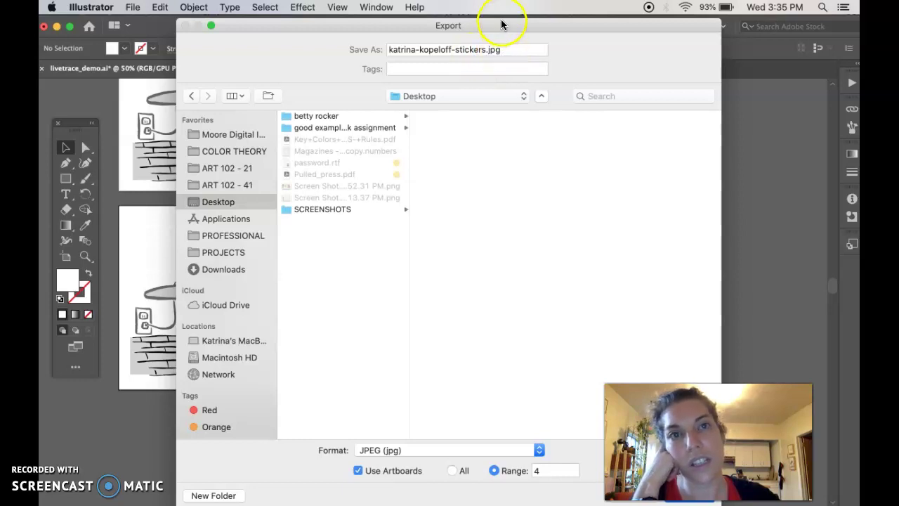
pyautogui.moveTo(501, 25); pyautogui.dragTo(497, 16)
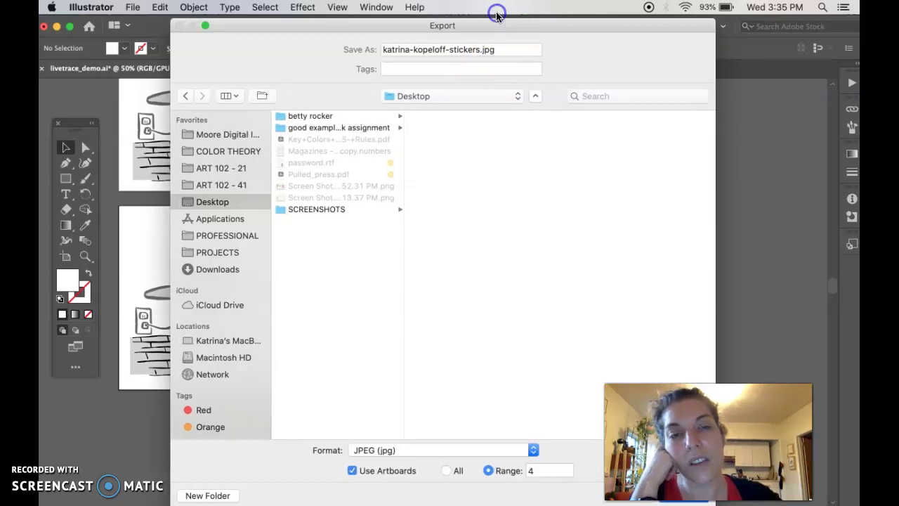
pyautogui.click(431, 15)
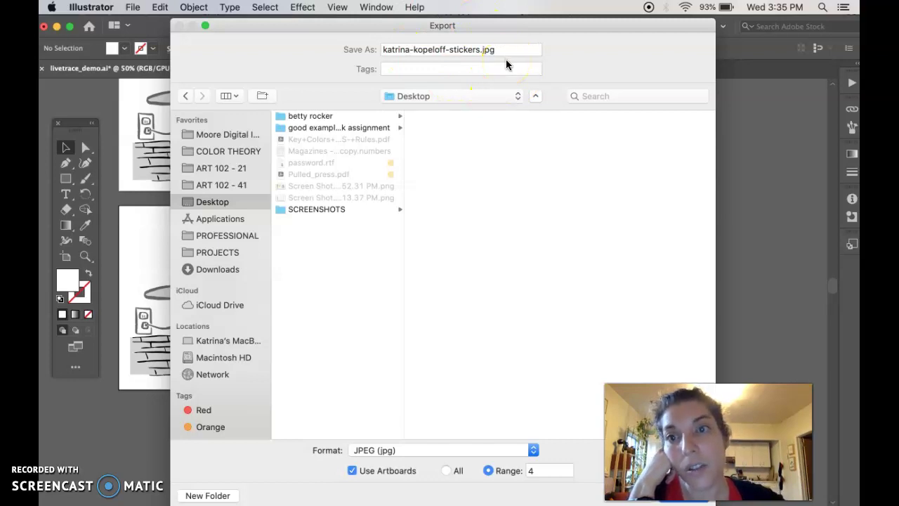
pyautogui.click(420, 217)
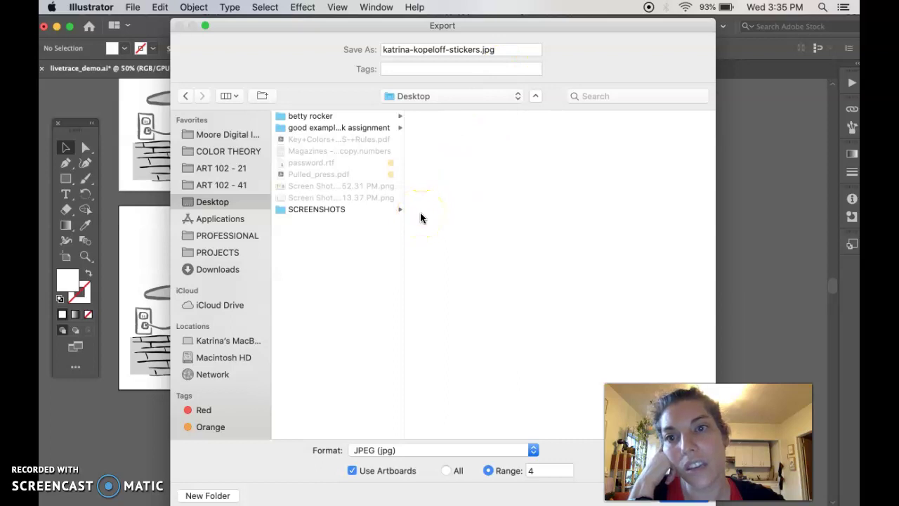
pyautogui.click(437, 243)
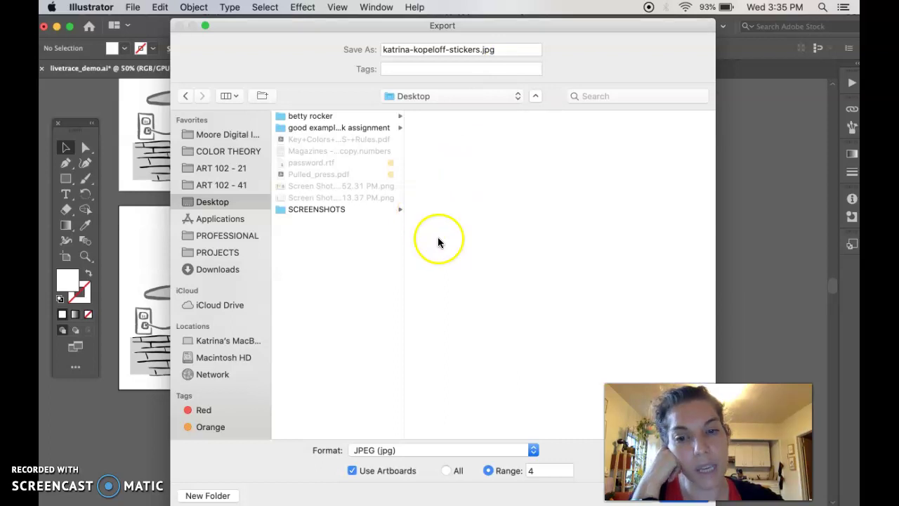
pyautogui.click(451, 266)
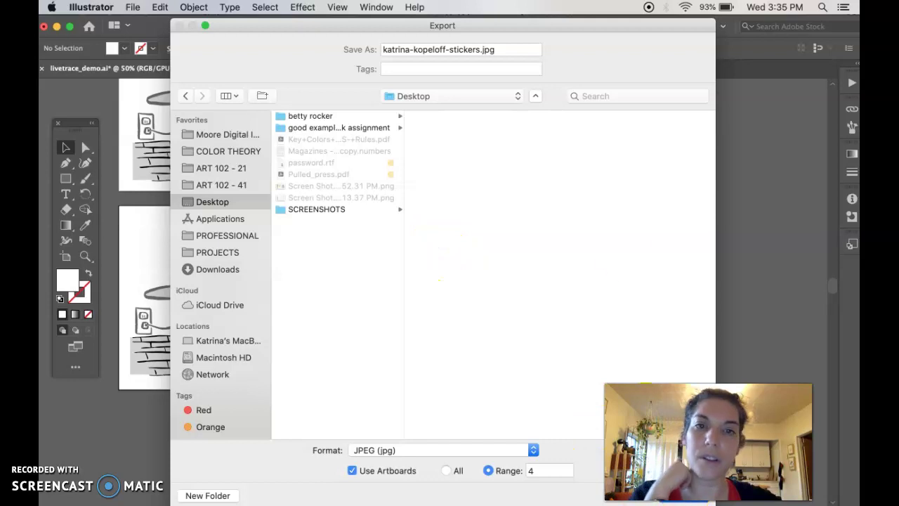
pyautogui.click(642, 91)
pyautogui.moveTo(672, 28); pyautogui.dragTo(598, 25)
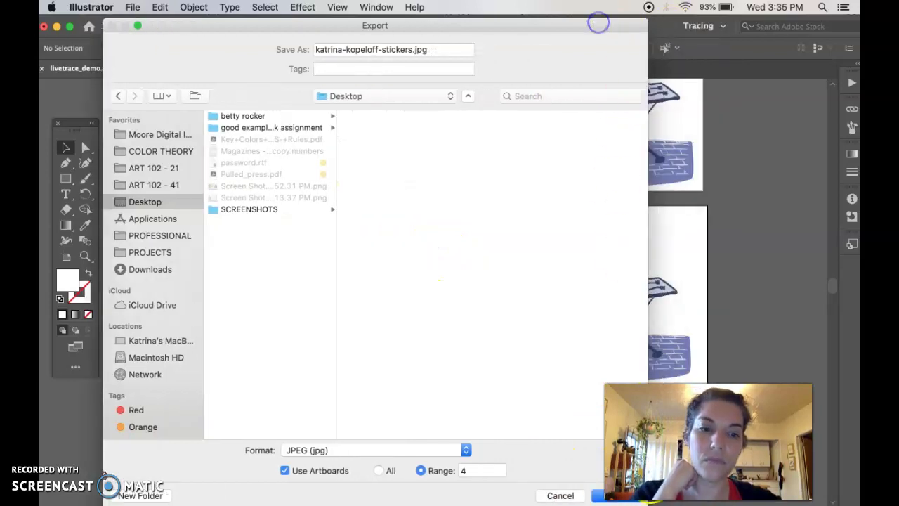
# - Export the JPEG, keeping the RGB colour model and Screen (72 ppi) resolution
pyautogui.click(618, 499)
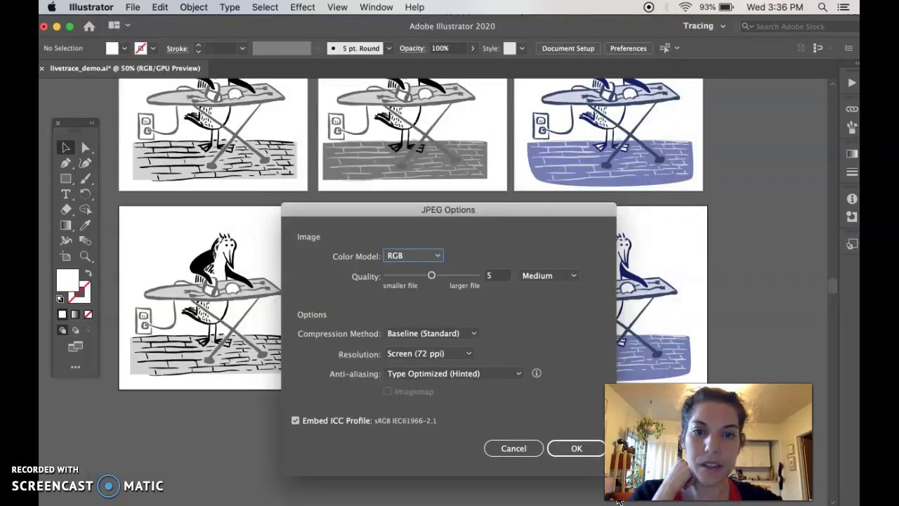
pyautogui.moveTo(470, 211); pyautogui.dragTo(429, 98)
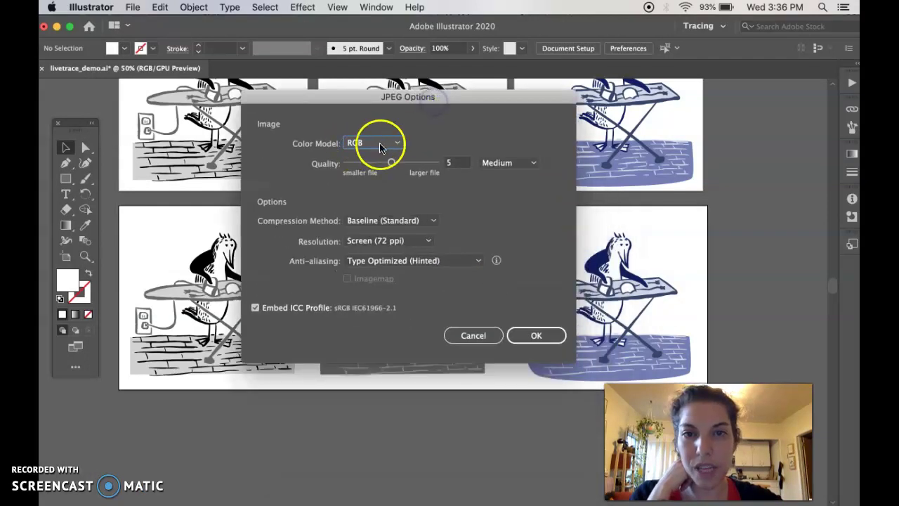
pyautogui.click(380, 144)
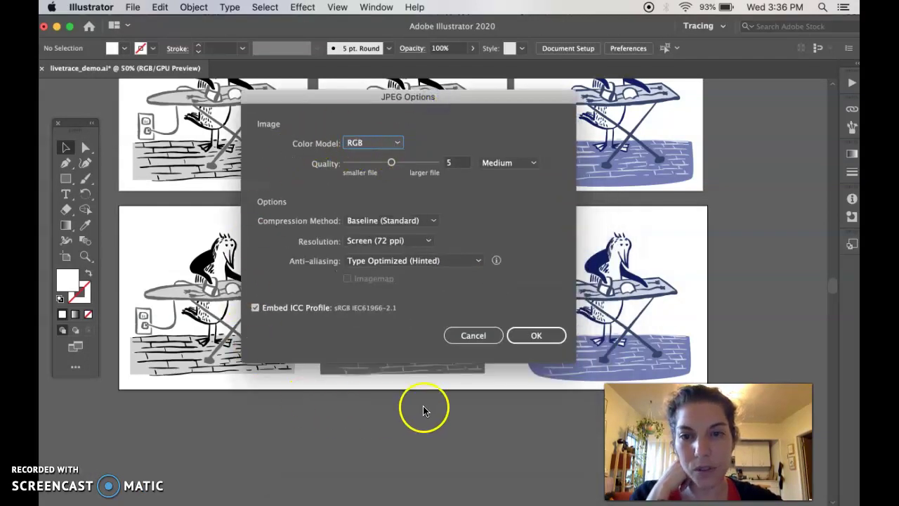
pyautogui.click(370, 242)
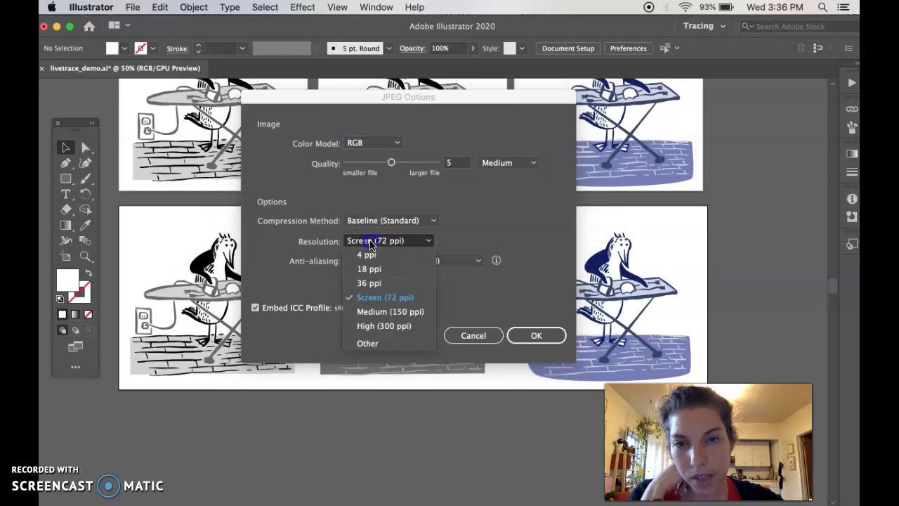
pyautogui.click(387, 300)
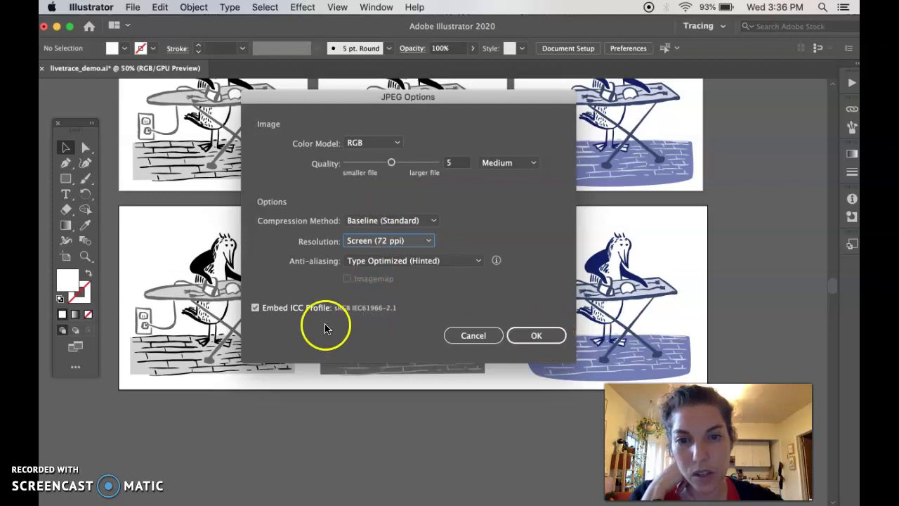
pyautogui.click(523, 335)
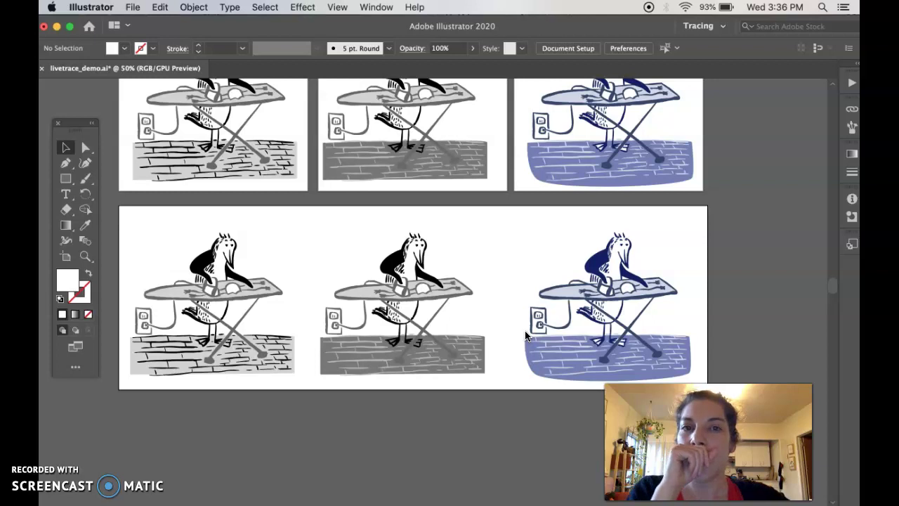
# - Bring Finder forward and open the Desktop folder
pyautogui.click(161, 491)
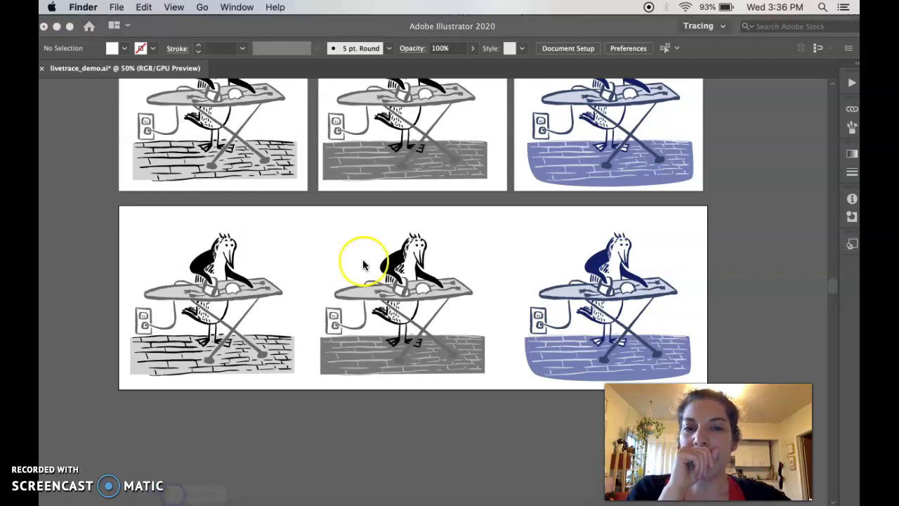
pyautogui.moveTo(251, 223); pyautogui.dragTo(261, 97)
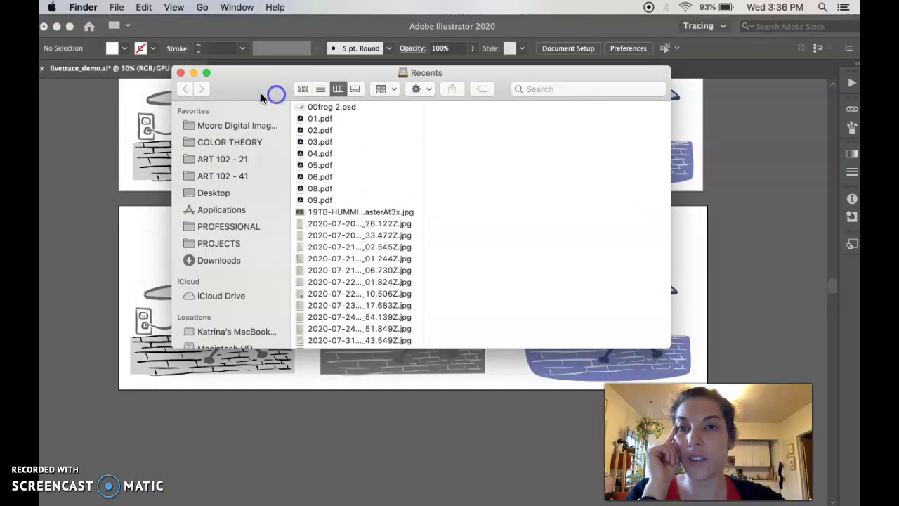
pyautogui.click(238, 195)
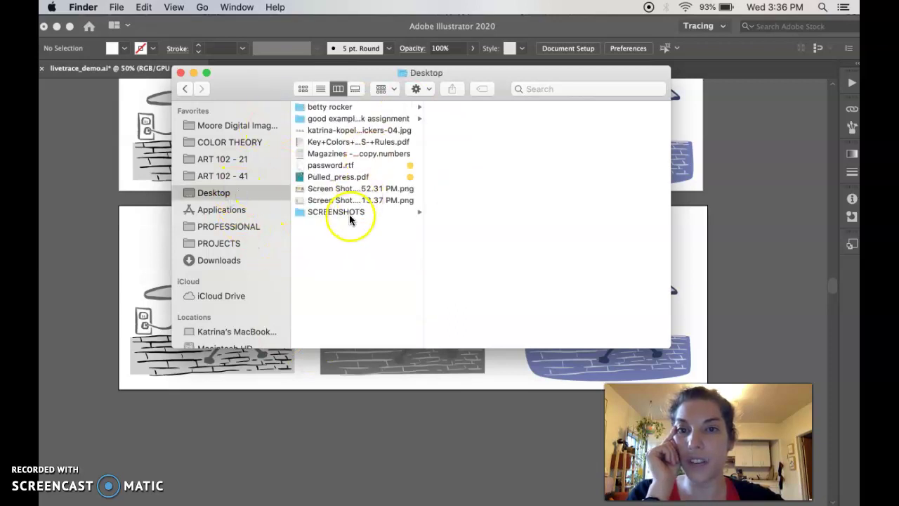
# - Quick Look the exported stickers JPG, then close the Finder window
pyautogui.click(381, 130)
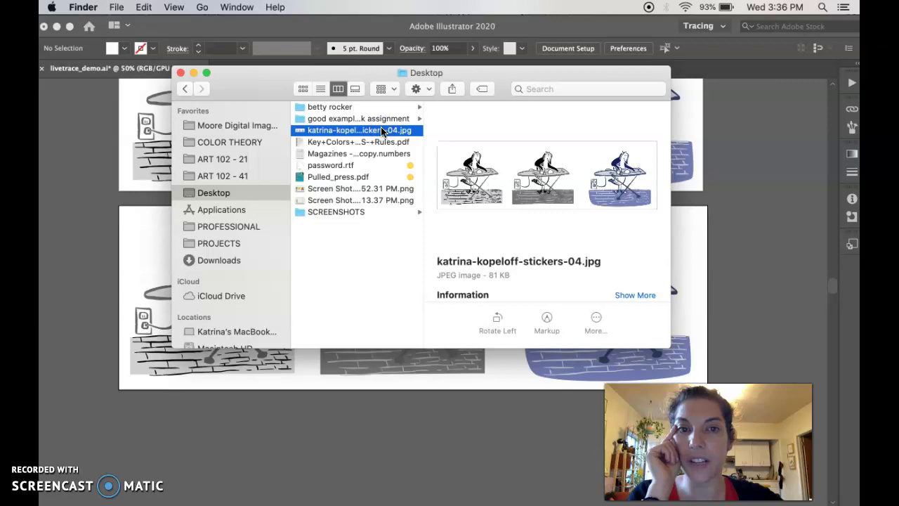
pyautogui.press('space')
pyautogui.press('space')
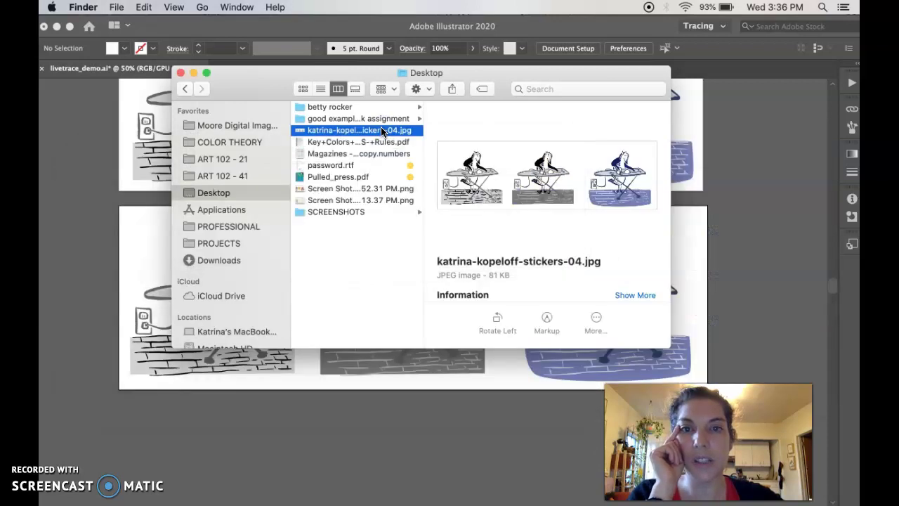
pyautogui.click(382, 130)
pyautogui.press('space')
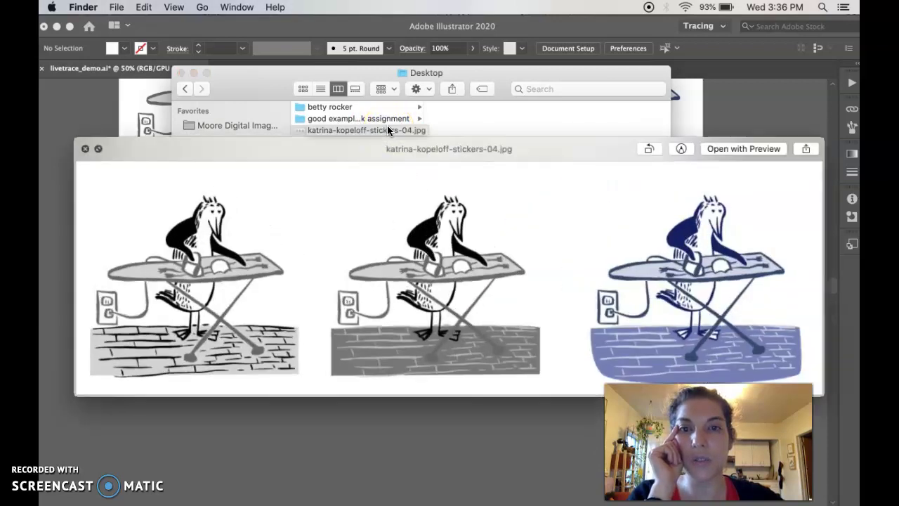
pyautogui.press('space')
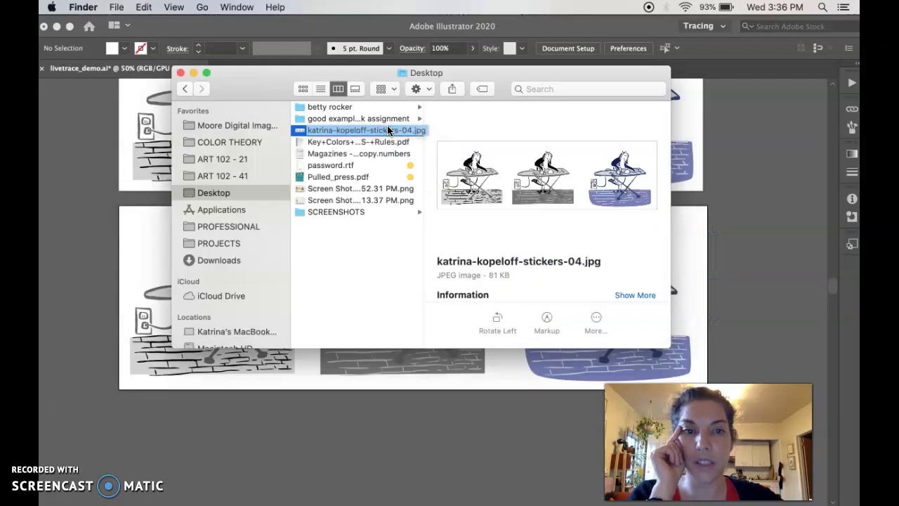
pyautogui.moveTo(389, 130); pyautogui.dragTo(378, 492)
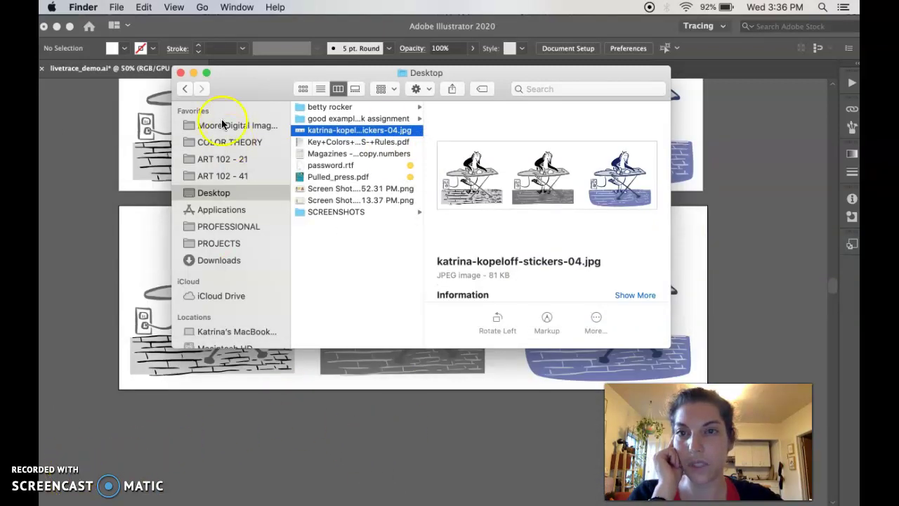
pyautogui.click(180, 73)
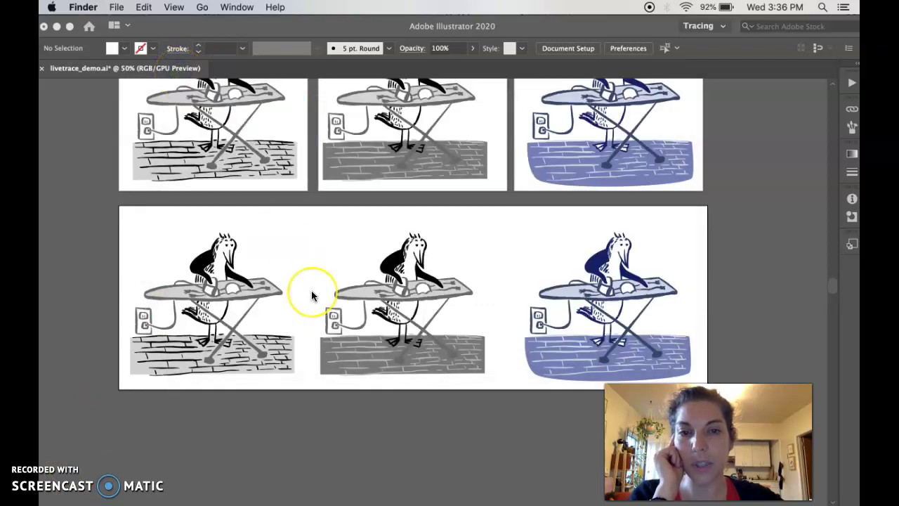
# - Marquee-select the three bird stickers and drag them about 0.48 in higher, then deselect
pyautogui.scroll(-3, 311, 292)
pyautogui.hscroll(3, 311, 292)
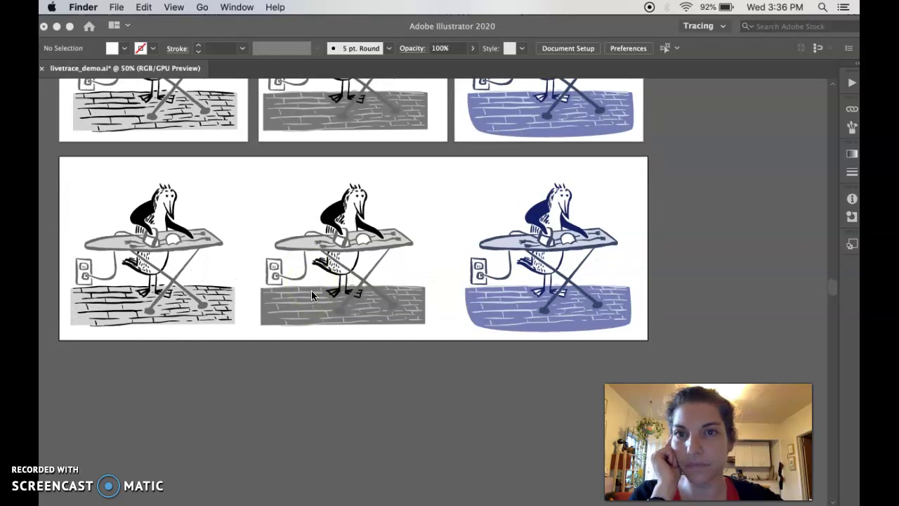
pyautogui.click(301, 441)
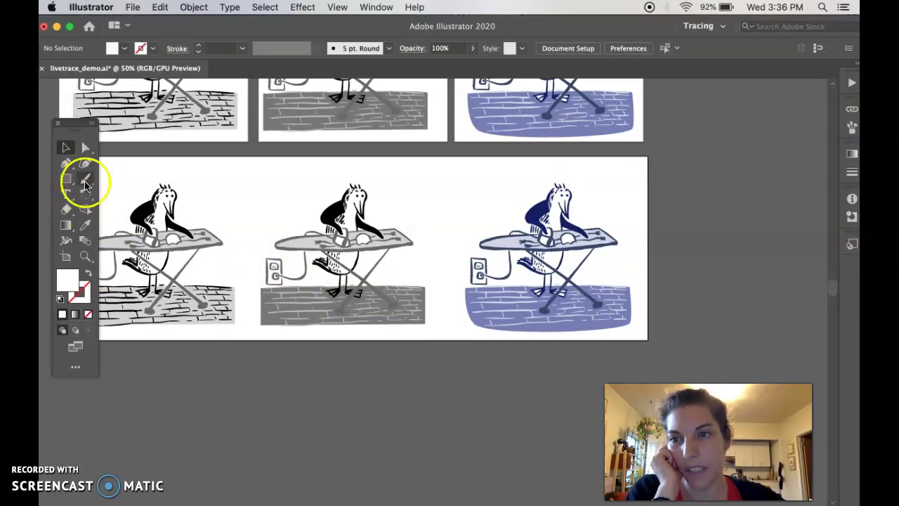
pyautogui.hscroll(-5, 143, 372)
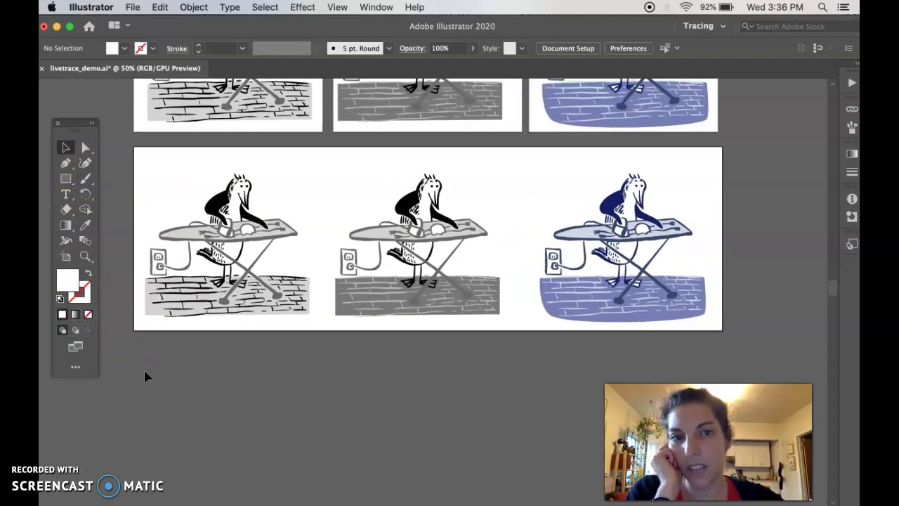
pyautogui.moveTo(134, 153); pyautogui.dragTo(377, 256)
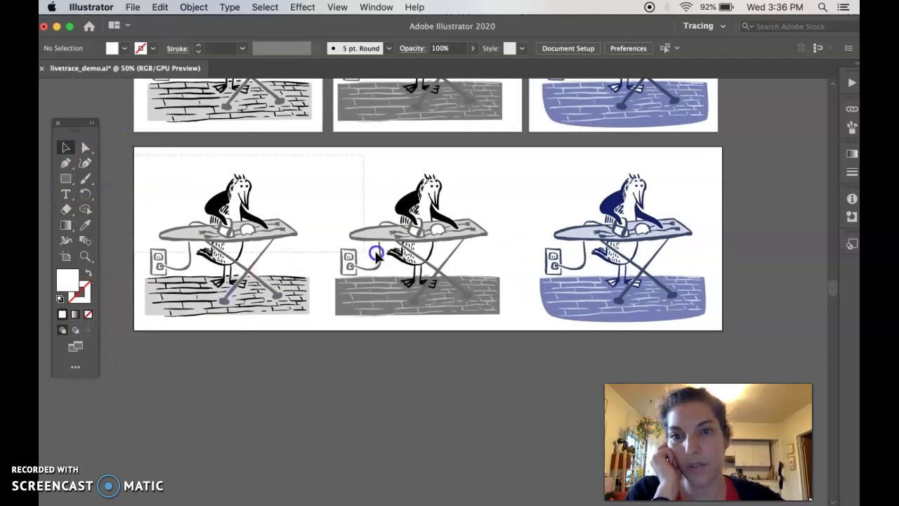
pyautogui.moveTo(706, 309); pyautogui.dragTo(706, 310)
pyautogui.moveTo(637, 233)
pyautogui.mouseDown()
pyautogui.moveTo(622, 230)
pyautogui.moveTo(638, 237)
pyautogui.moveTo(638, 222)
pyautogui.mouseUp()
pyautogui.click(774, 240)
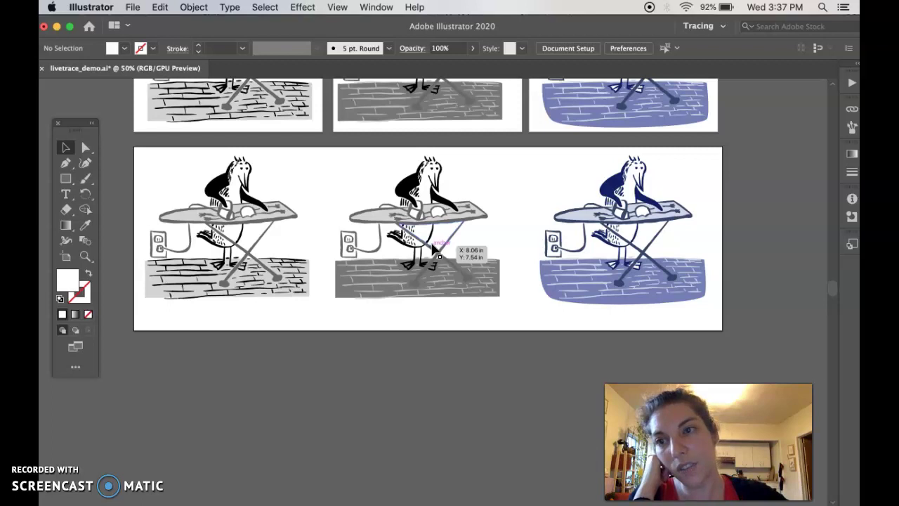
# - Place a text line below the middle sticker at 100% view and type the author's name
pyautogui.press('t')
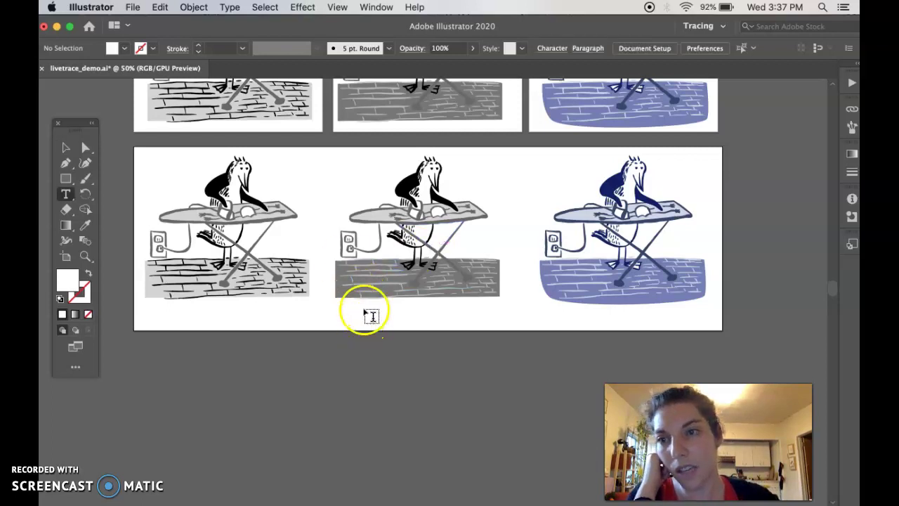
pyautogui.click(67, 196)
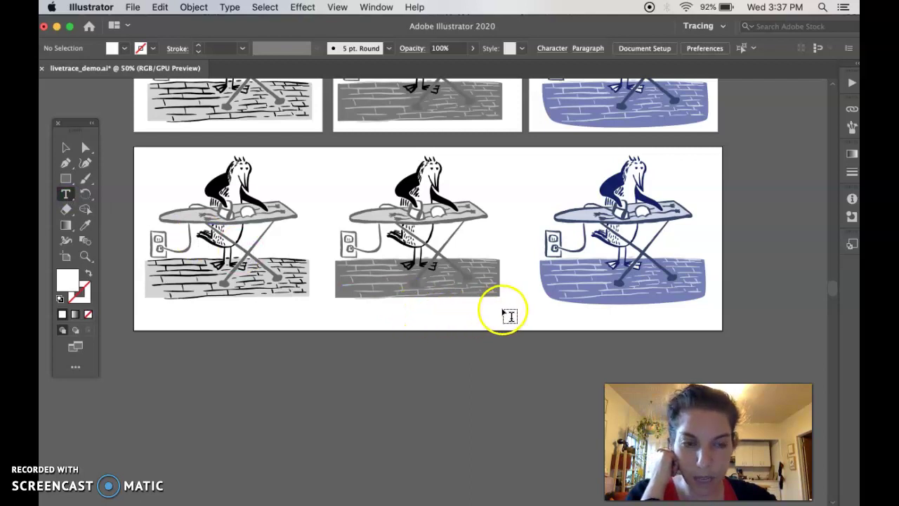
pyautogui.click(433, 311)
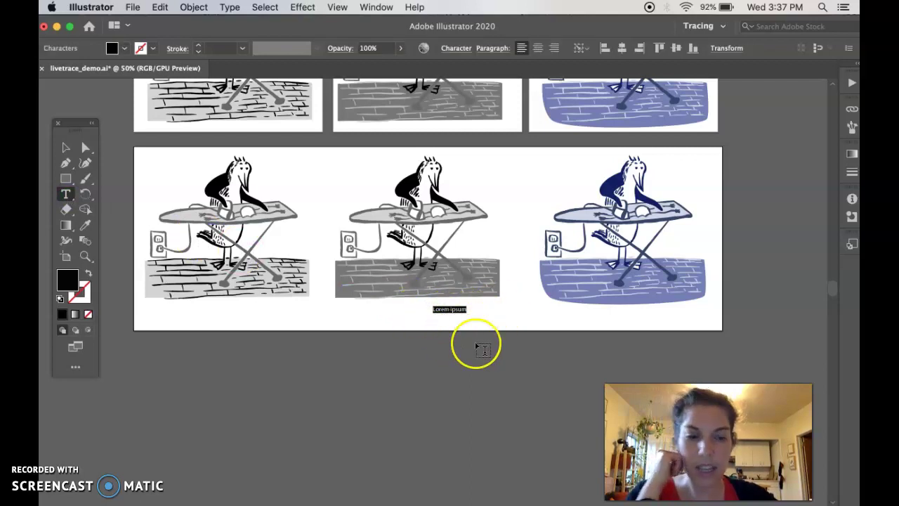
pyautogui.press('super+1')
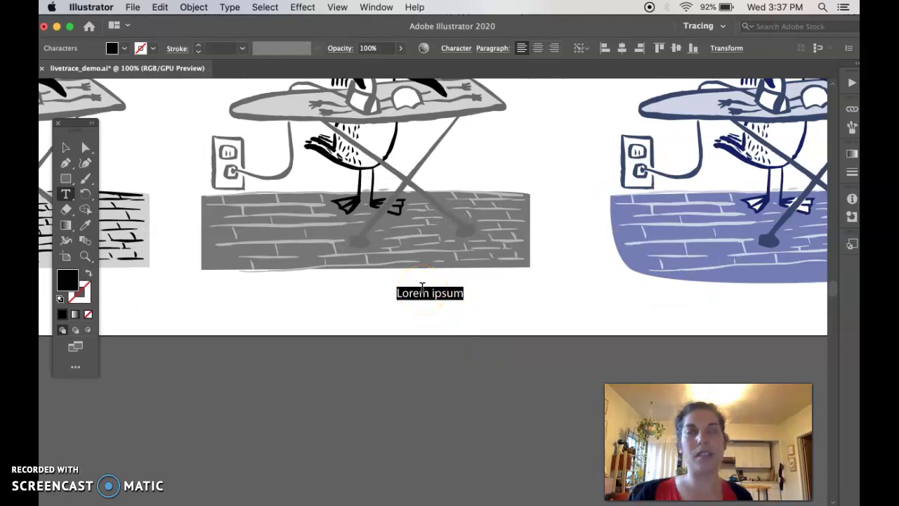
pyautogui.write('Katrina Kopeloff')
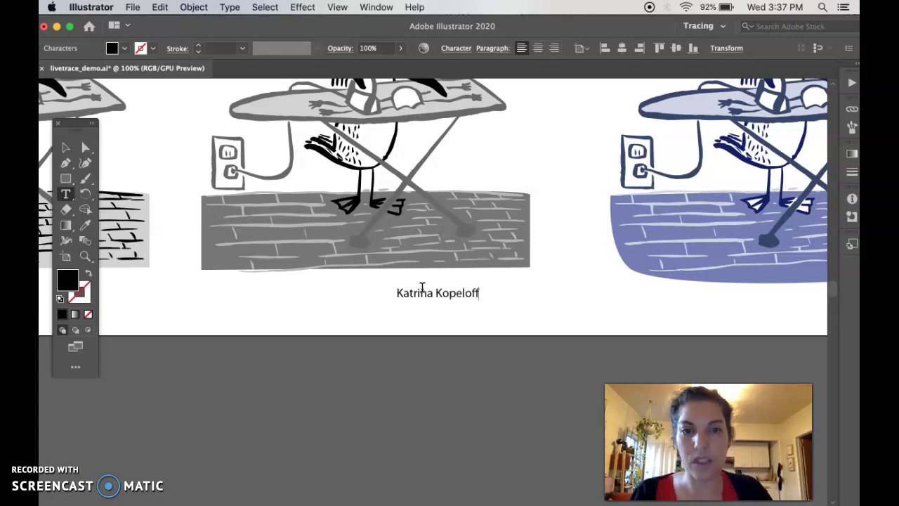
# - Select the whole name line and open the Window menu's type panels
pyautogui.tripleClick(422, 287)
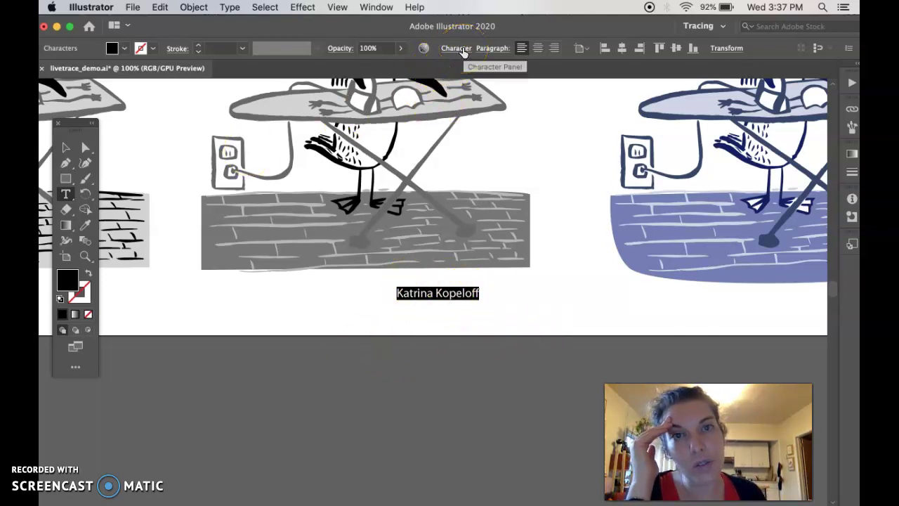
pyautogui.click(375, 10)
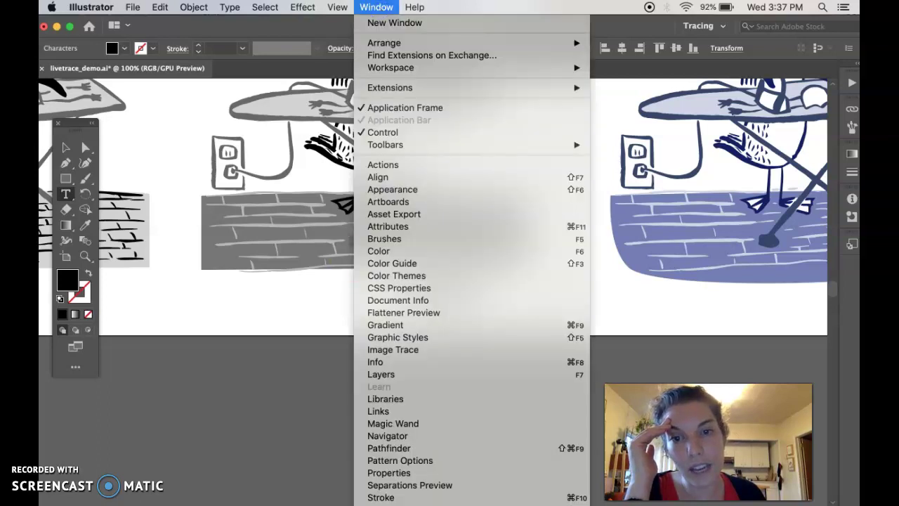
pyautogui.scroll(-5, 471, 281)
pyautogui.click(446, 163)
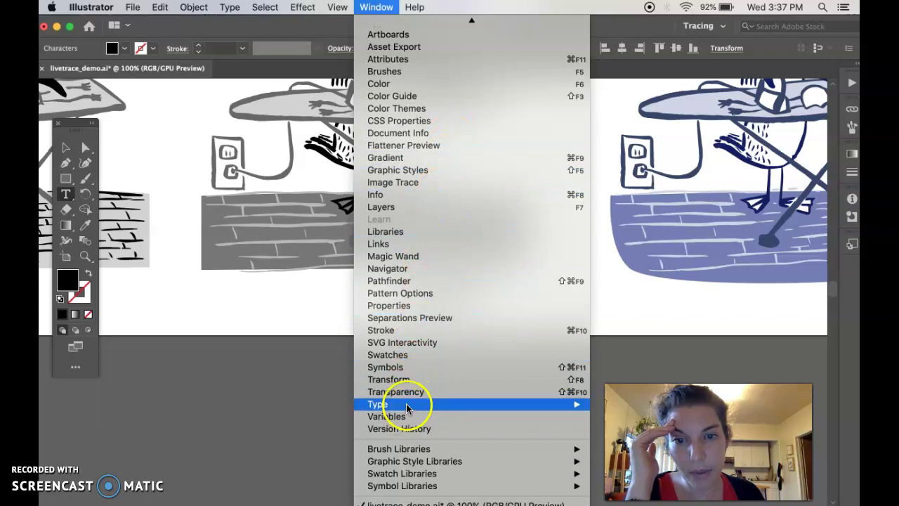
# - In the Character panel, change the name's font to Grocery List Regular and its size from 12 to 36 pt
pyautogui.moveTo(406, 408)
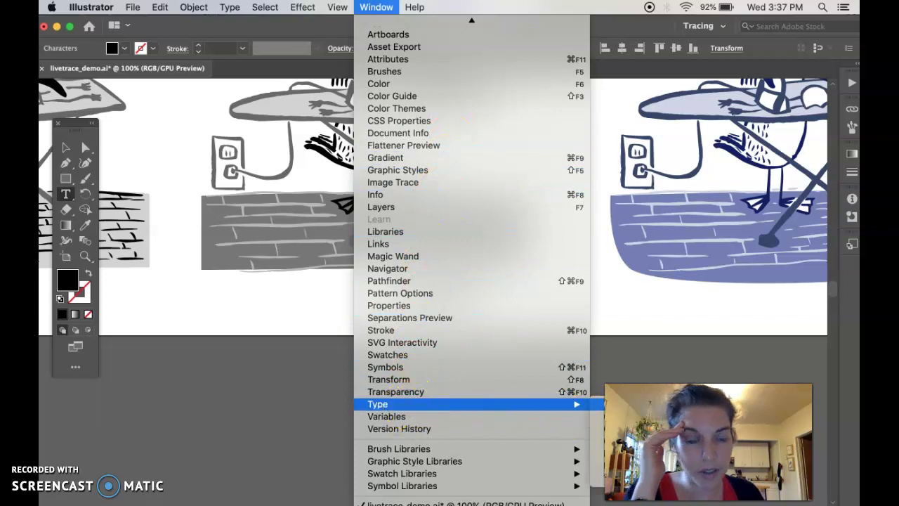
pyautogui.click(632, 405)
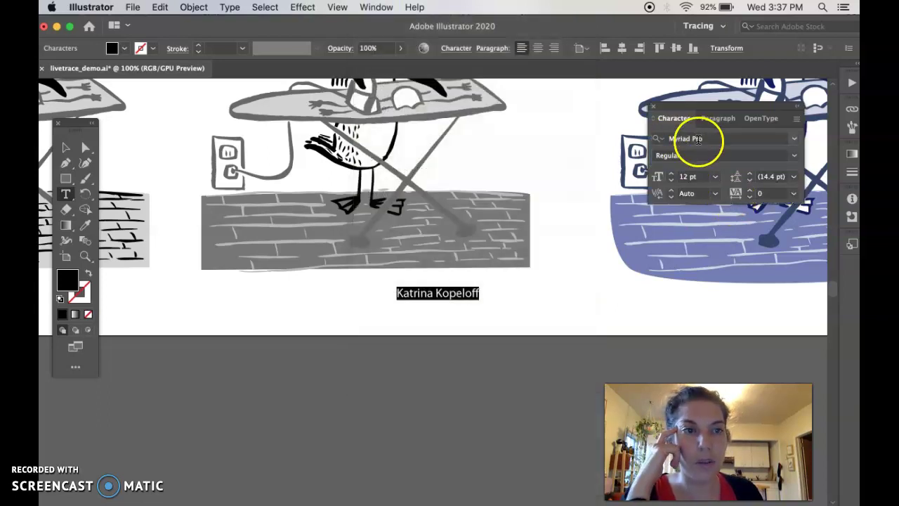
pyautogui.click(794, 139)
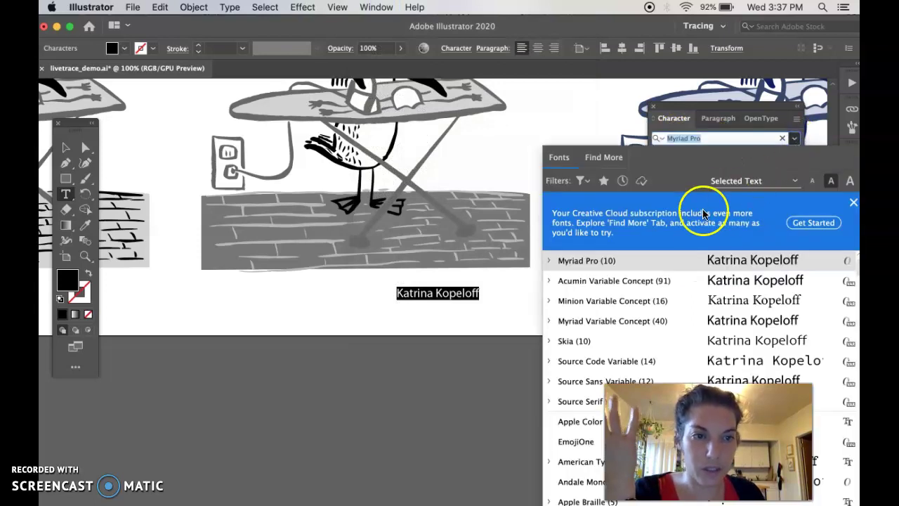
pyautogui.scroll(-10, 653, 277)
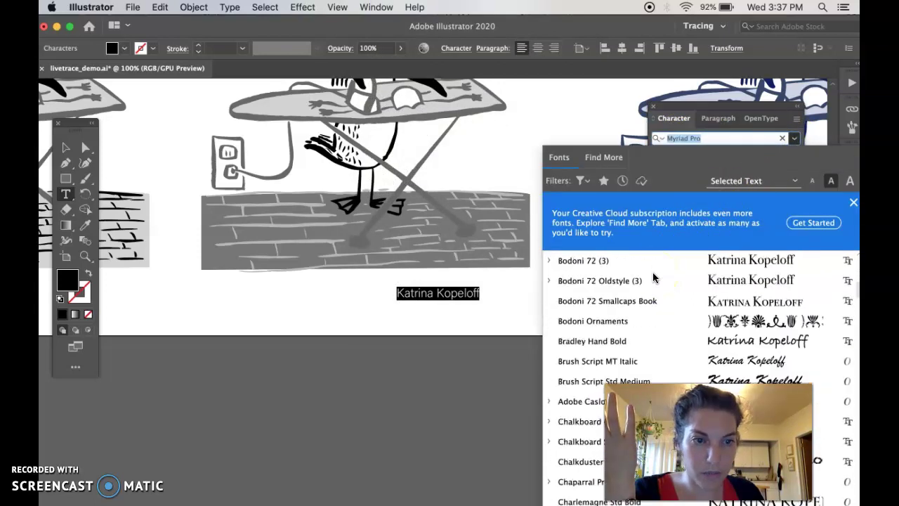
pyautogui.scroll(15, 653, 277)
pyautogui.click(612, 260)
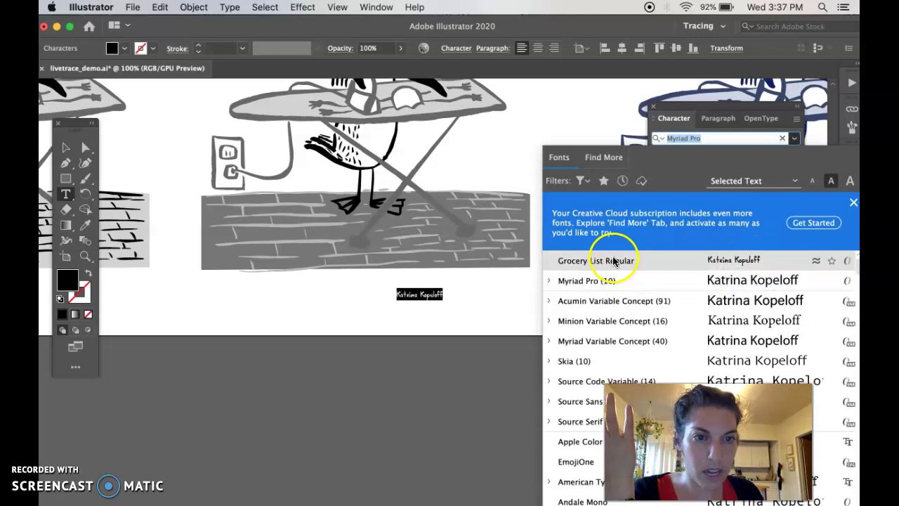
pyautogui.click(463, 301)
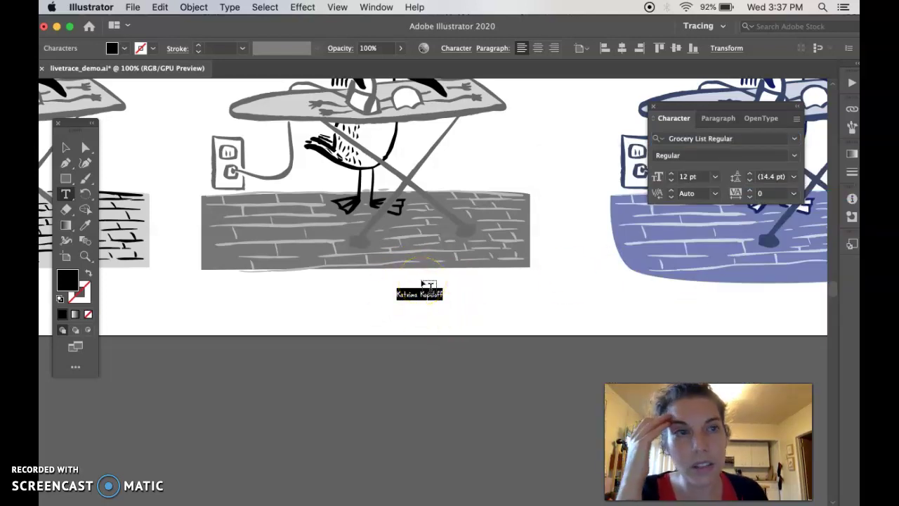
pyautogui.moveTo(671, 118); pyautogui.dragTo(469, 83)
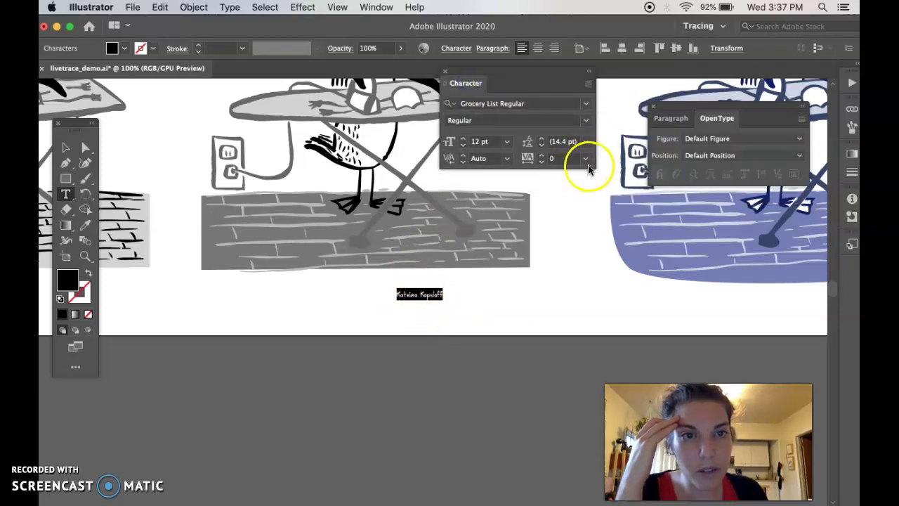
pyautogui.click(651, 106)
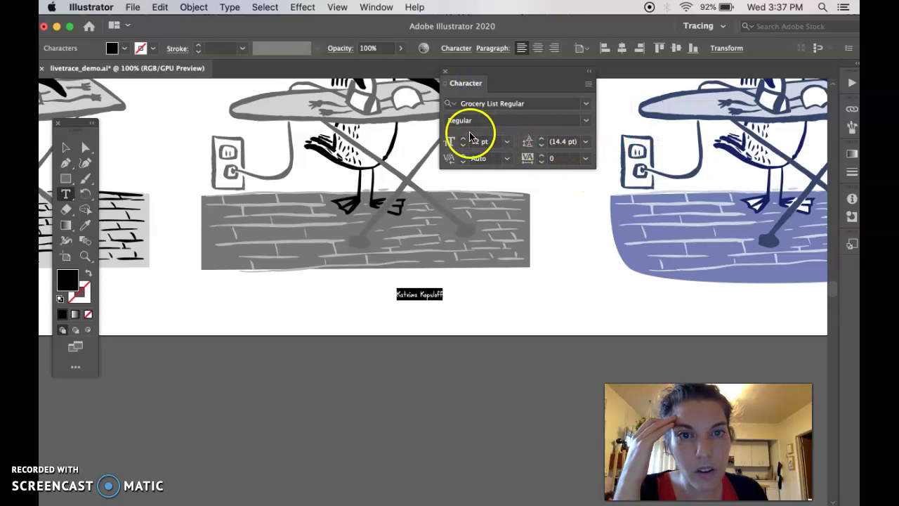
pyautogui.moveTo(462, 140); pyautogui.dragTo(463, 140)
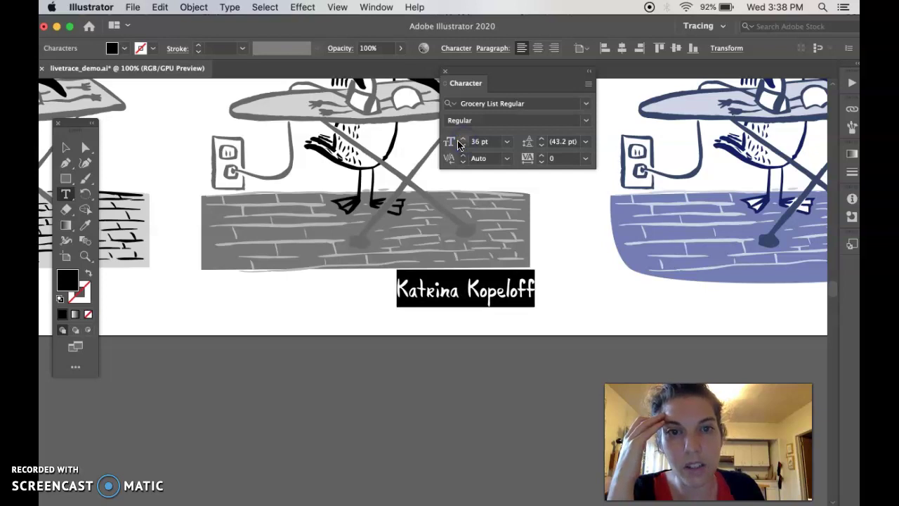
# - Zoom out and drag the signature text under the blue sticker
pyautogui.click(64, 150)
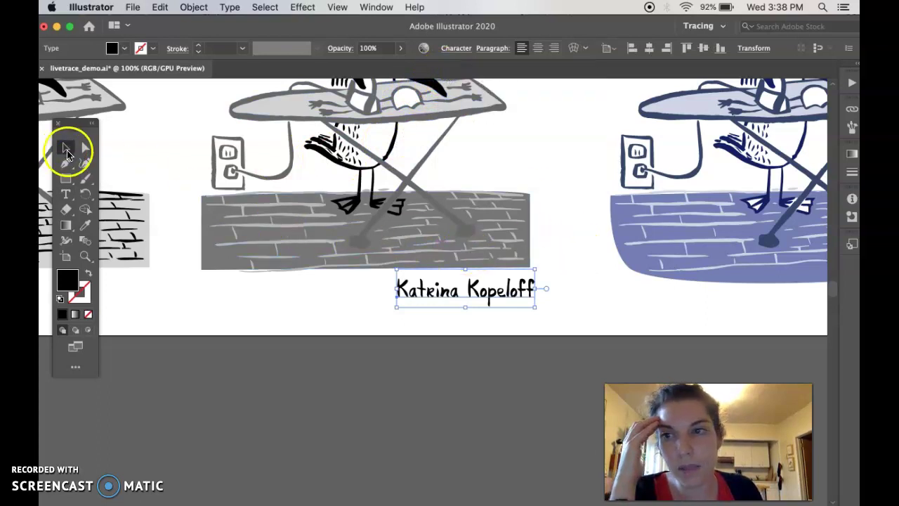
pyautogui.click(399, 415)
pyautogui.press('super+minus')
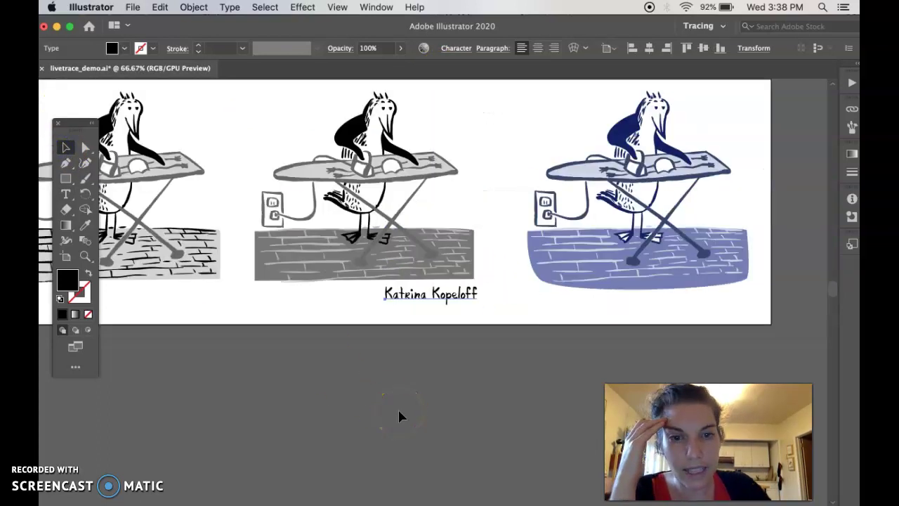
pyautogui.press('super+minus')
pyautogui.click(431, 294)
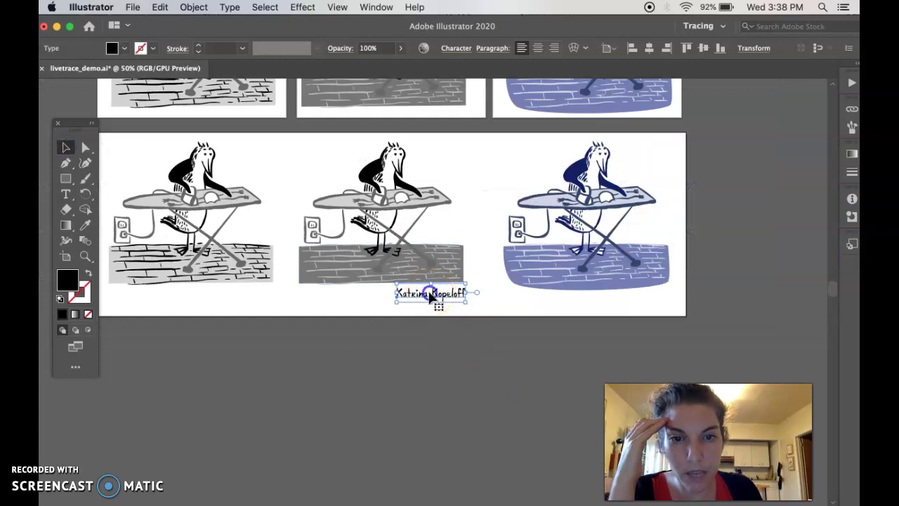
pyautogui.moveTo(431, 296); pyautogui.dragTo(630, 301)
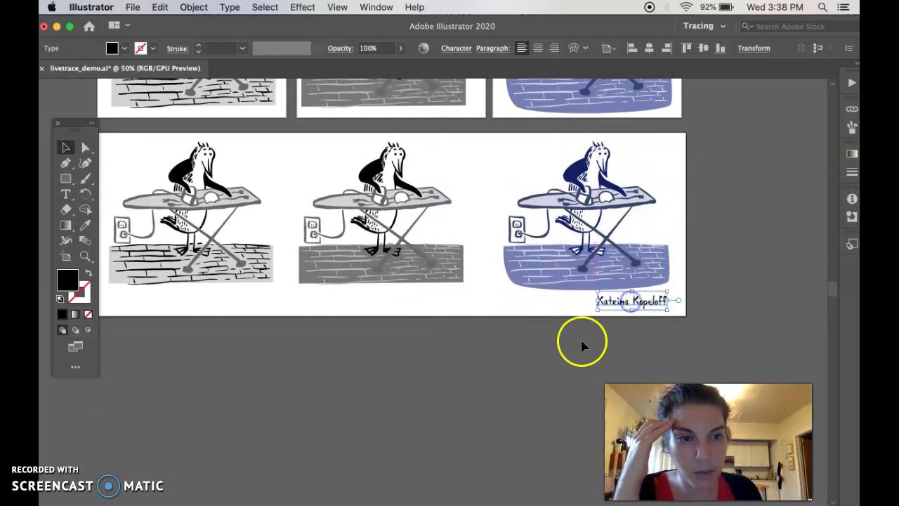
pyautogui.click(571, 347)
# - Nudge the signature into the artboard's lower-right corner and deselect it
pyautogui.press('super+minus')
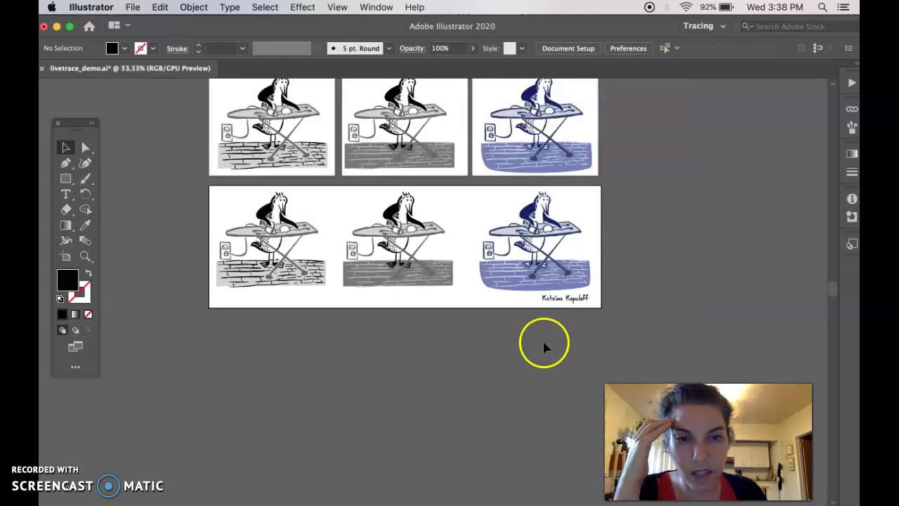
pyautogui.click(572, 302)
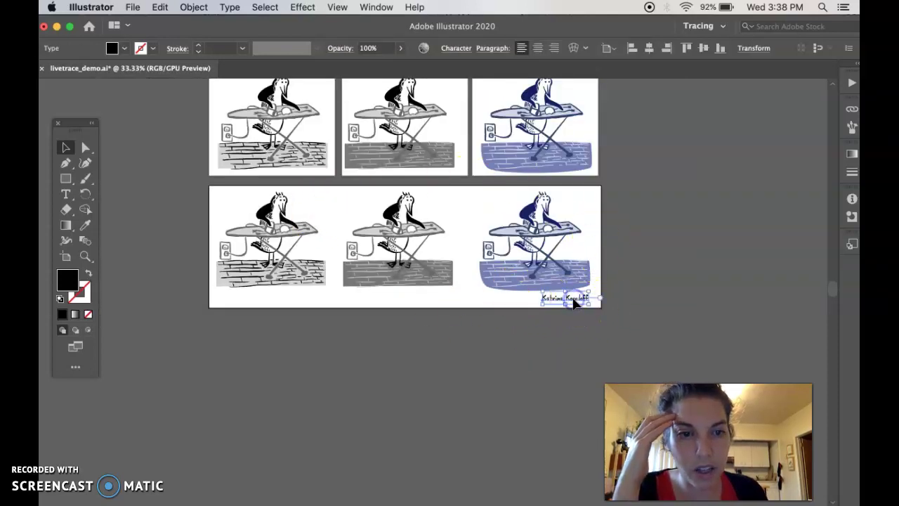
pyautogui.click(554, 340)
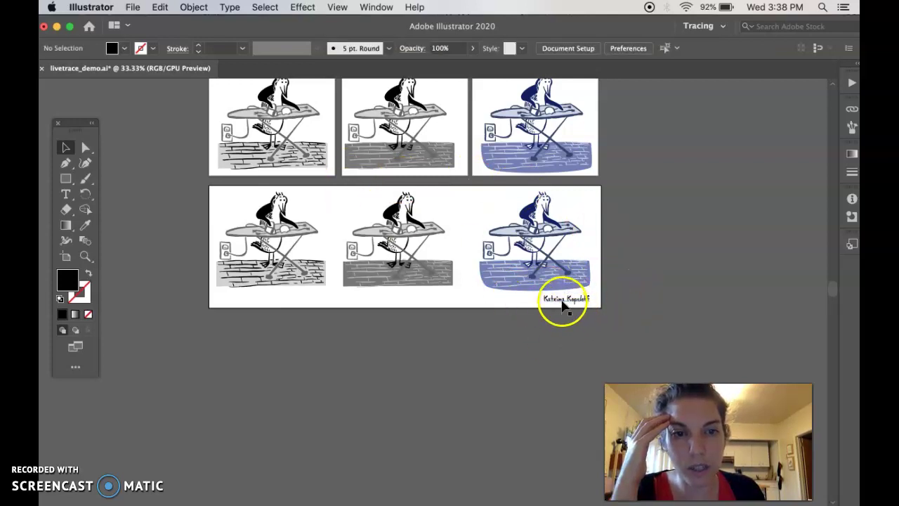
pyautogui.moveTo(564, 301)
pyautogui.mouseDown()
pyautogui.moveTo(457, 209)
pyautogui.moveTo(391, 214)
pyautogui.moveTo(458, 201)
pyautogui.moveTo(470, 241)
pyautogui.moveTo(575, 299)
pyautogui.mouseUp()
pyautogui.click(552, 327)
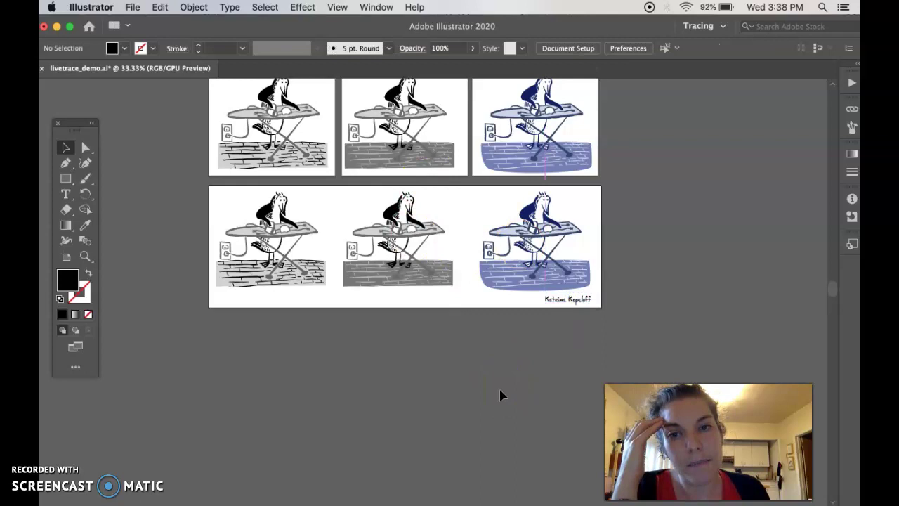
pyautogui.scroll(1, 500, 393)
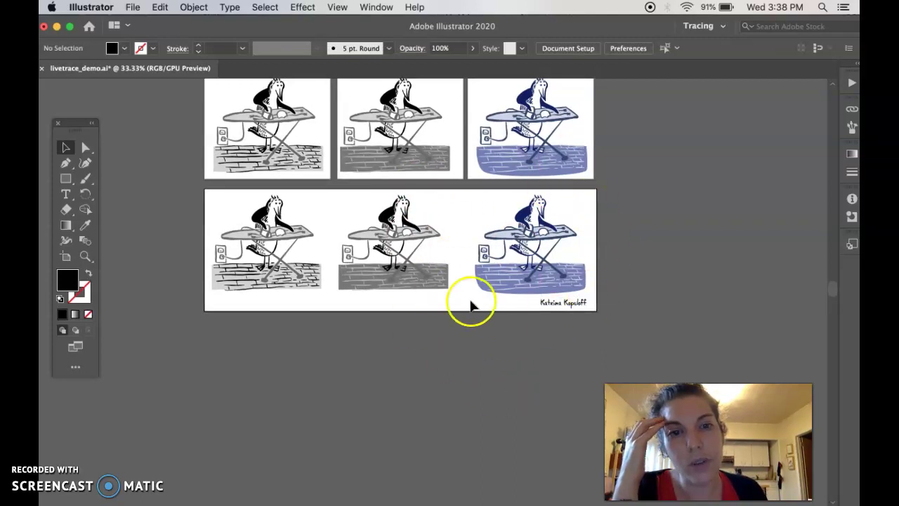
# - Start Export As for the artwork with the stickers-04 file name on the Desktop
pyautogui.click(133, 7)
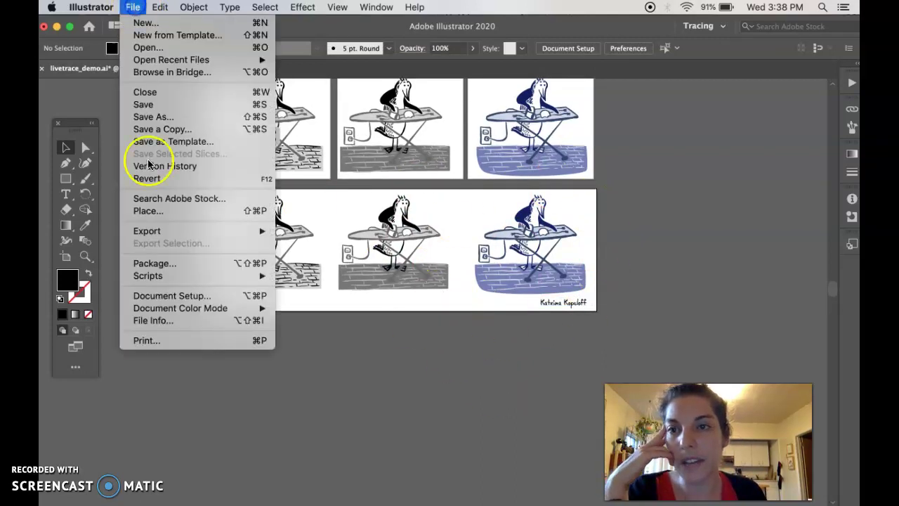
pyautogui.moveTo(169, 232)
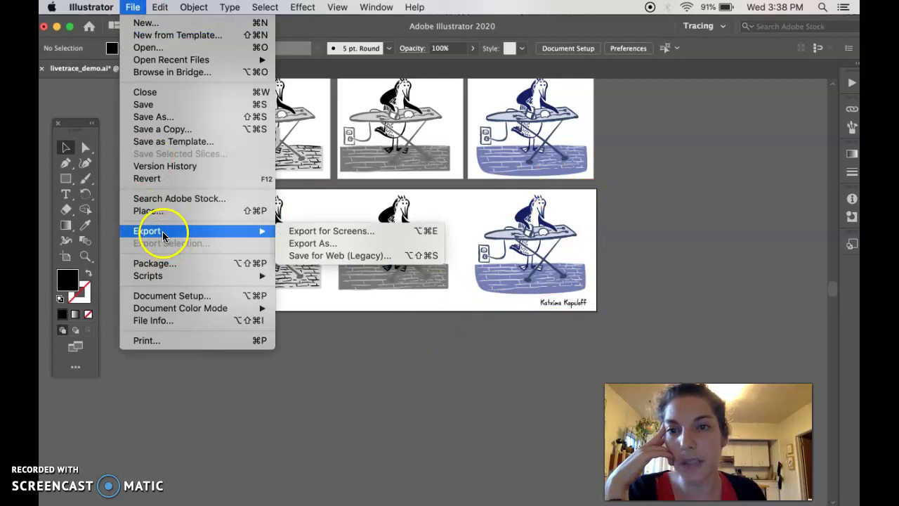
pyautogui.click(328, 248)
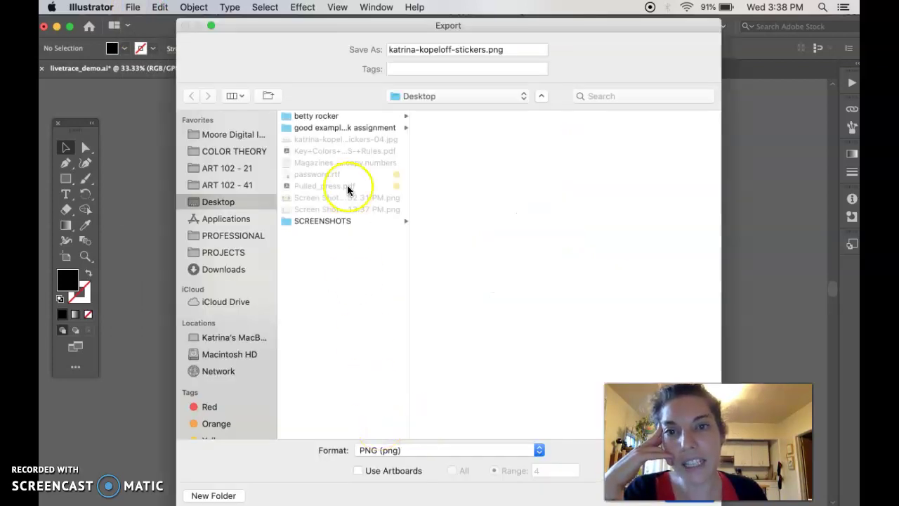
pyautogui.click(337, 140)
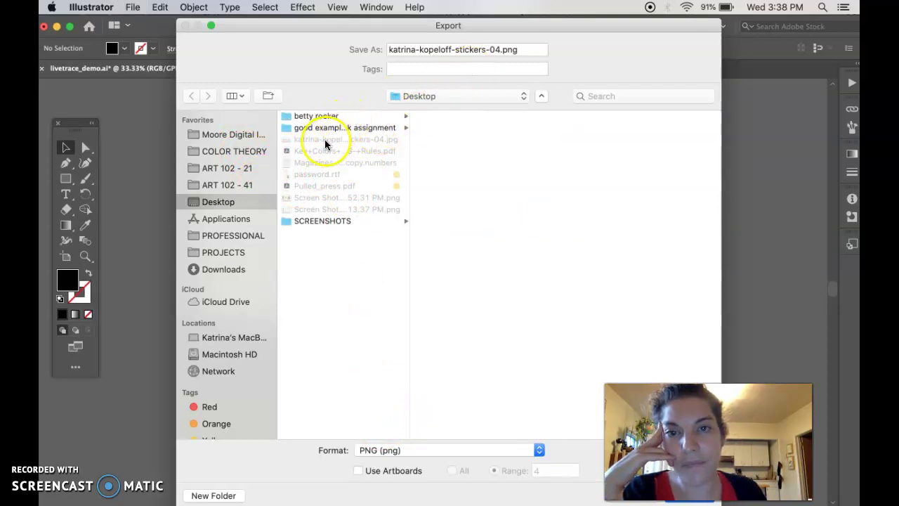
pyautogui.click(487, 49)
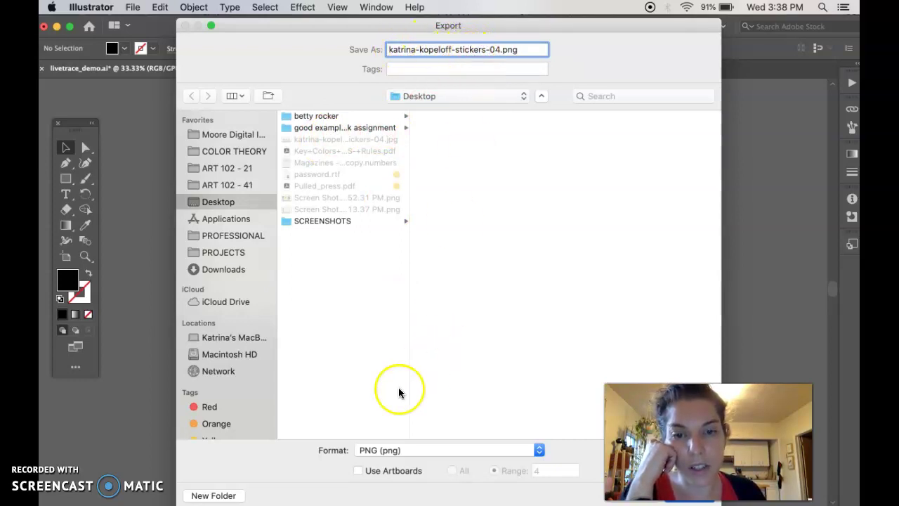
# - Switch the export format to JPEG (jpg)
pyautogui.click(369, 449)
pyautogui.scroll(-5, 367, 453)
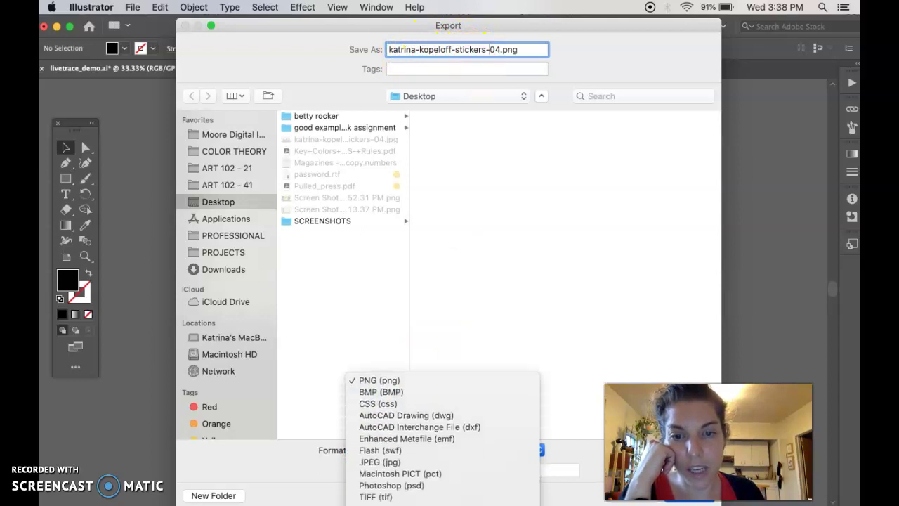
pyautogui.click(398, 424)
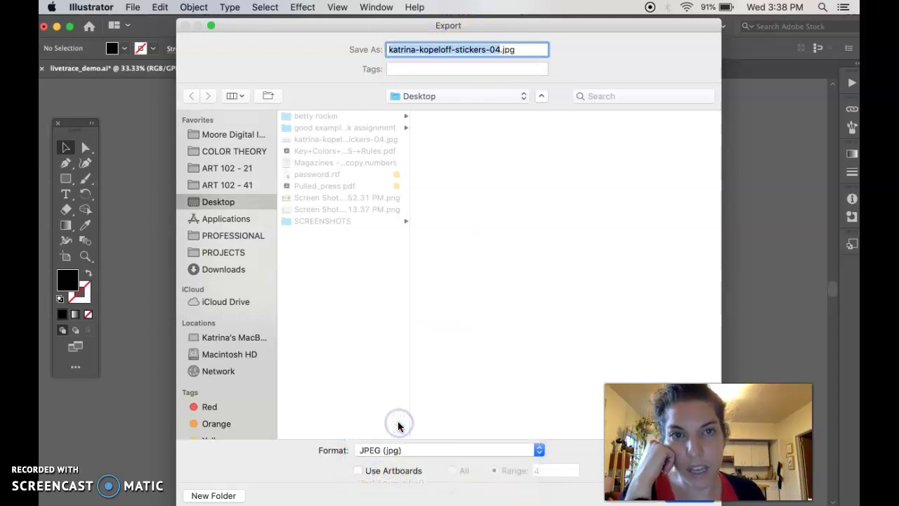
pyautogui.click(510, 51)
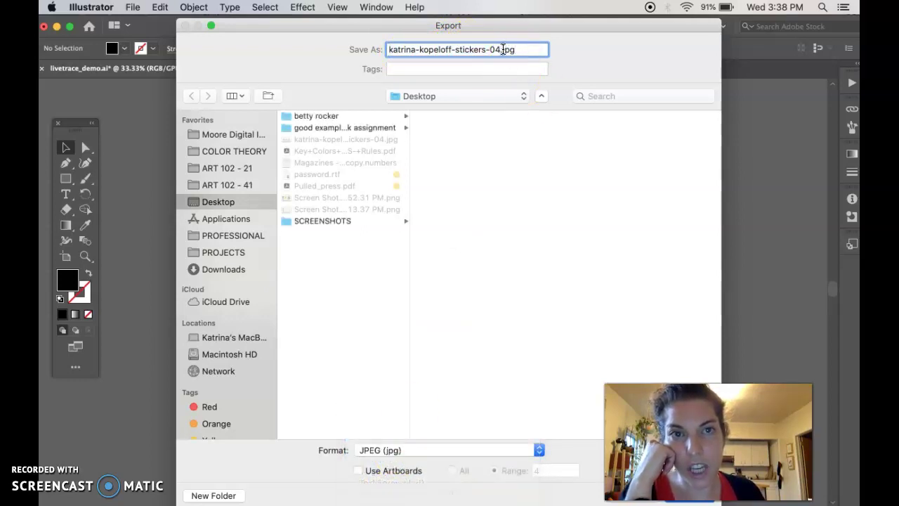
# - Edit the stickers-04 file name, export only artboard 4 (Range 4), and accept the JPEG options
pyautogui.click(509, 49)
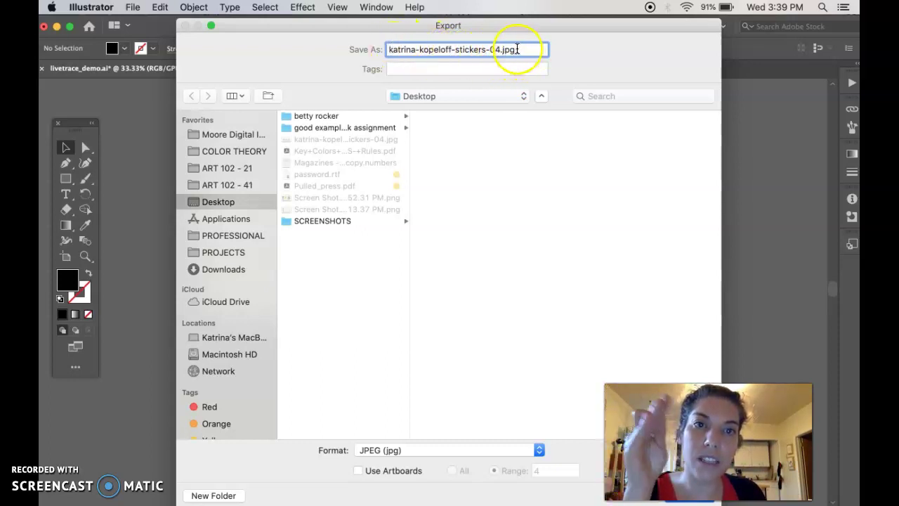
pyautogui.click(406, 49)
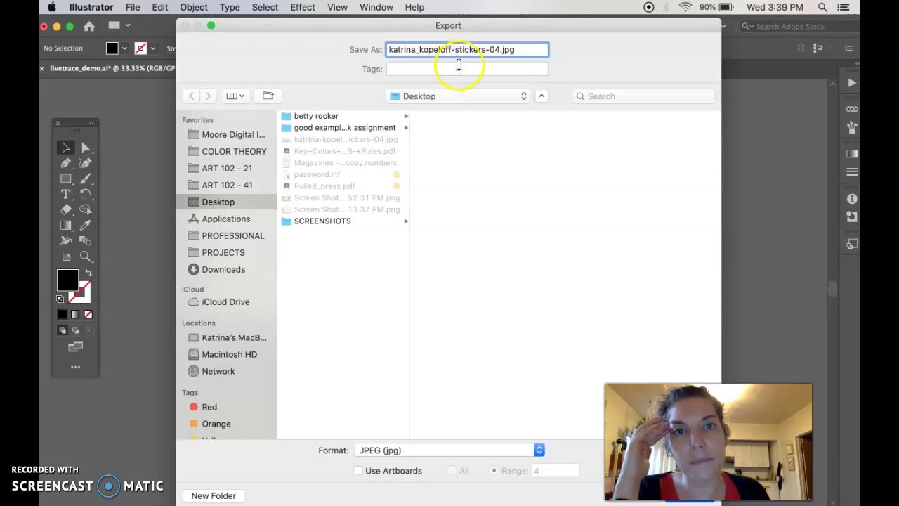
pyautogui.click(390, 476)
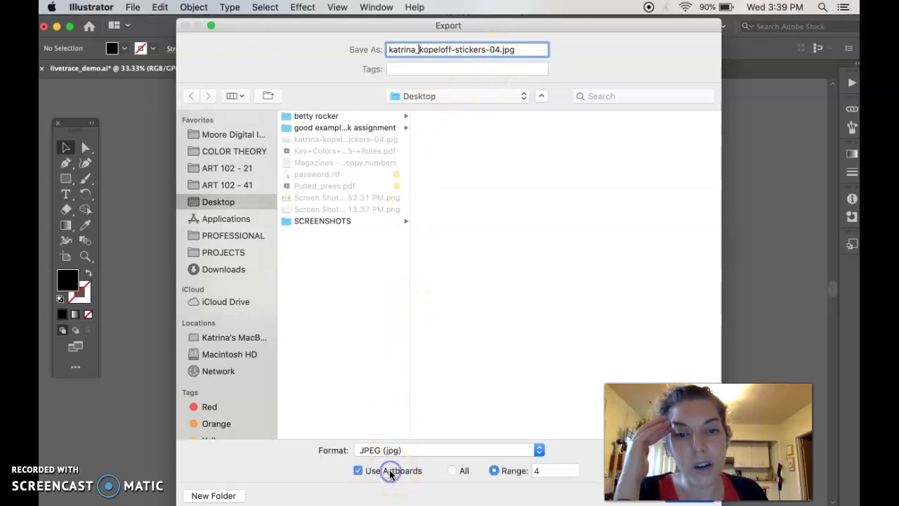
pyautogui.click(508, 470)
pyautogui.click(543, 475)
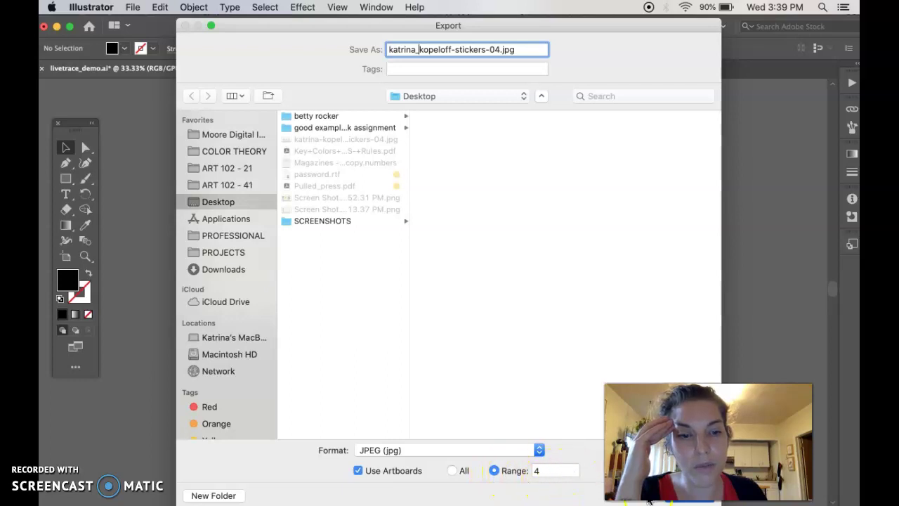
pyautogui.write('4')
pyautogui.click(693, 501)
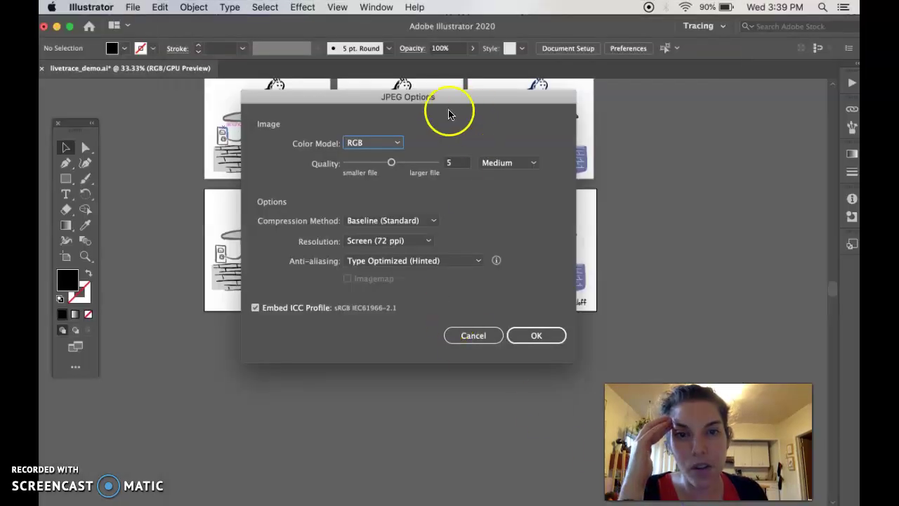
pyautogui.click(541, 336)
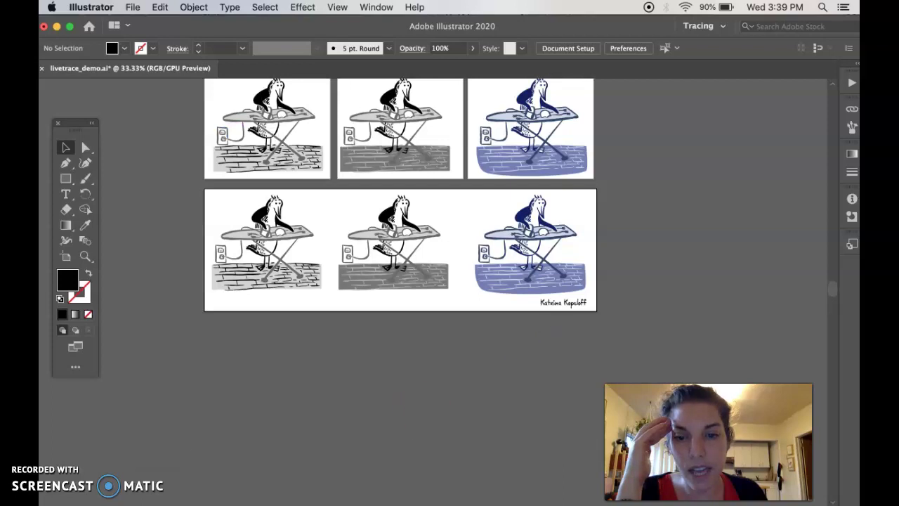
# - Show the Desktop in Finder and Quick Look the selected stickers JPEG
pyautogui.click(158, 494)
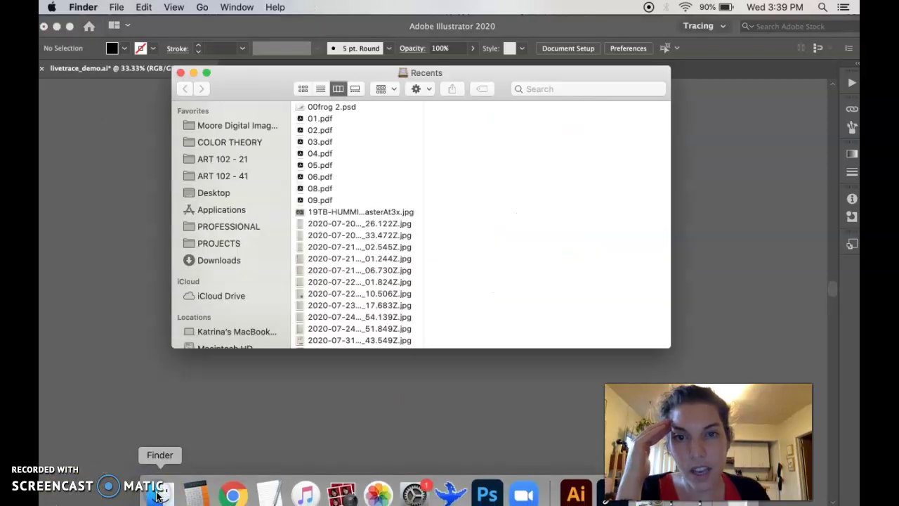
pyautogui.click(231, 197)
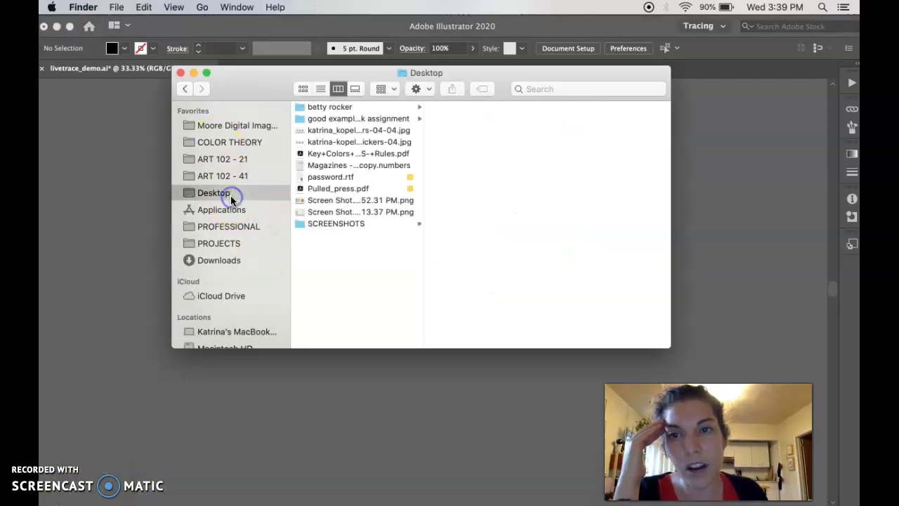
pyautogui.click(344, 143)
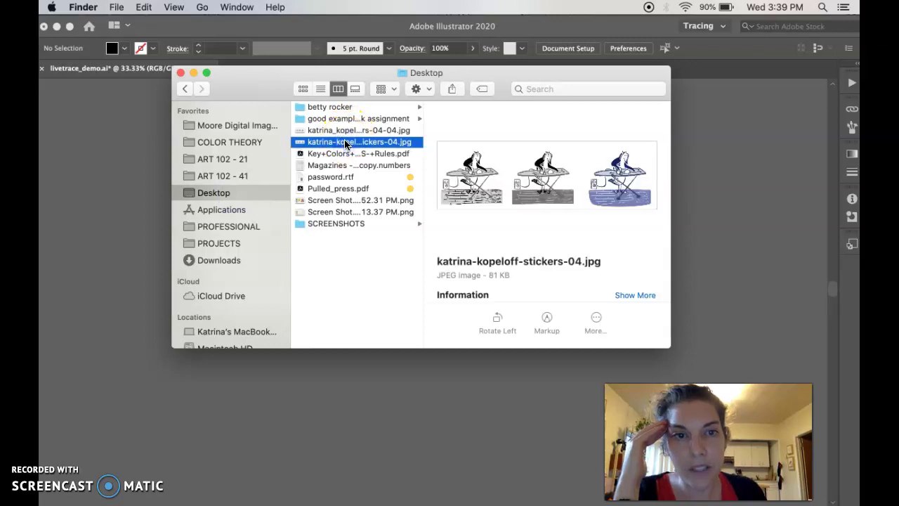
pyautogui.press('space')
# - Preview the newer stickers-04-04 JPEG to confirm the three birds and signature appear
pyautogui.press('Up')
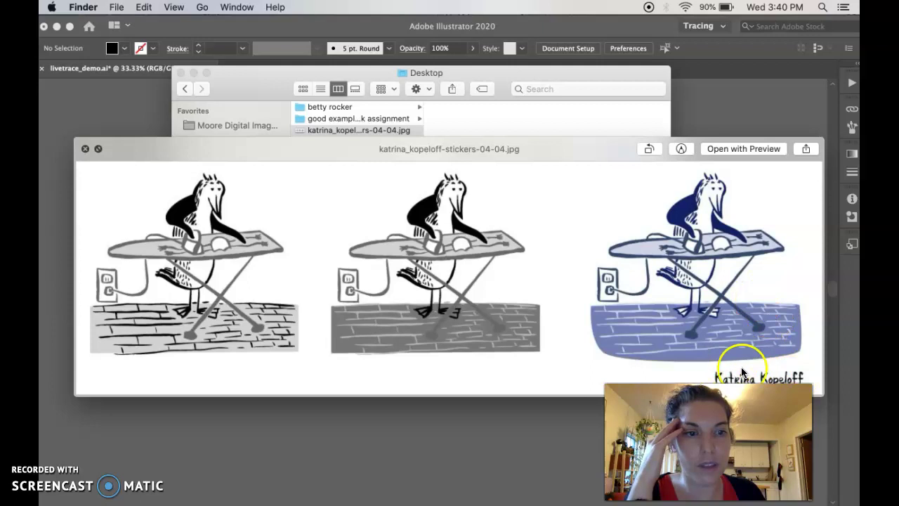
pyautogui.press('space')
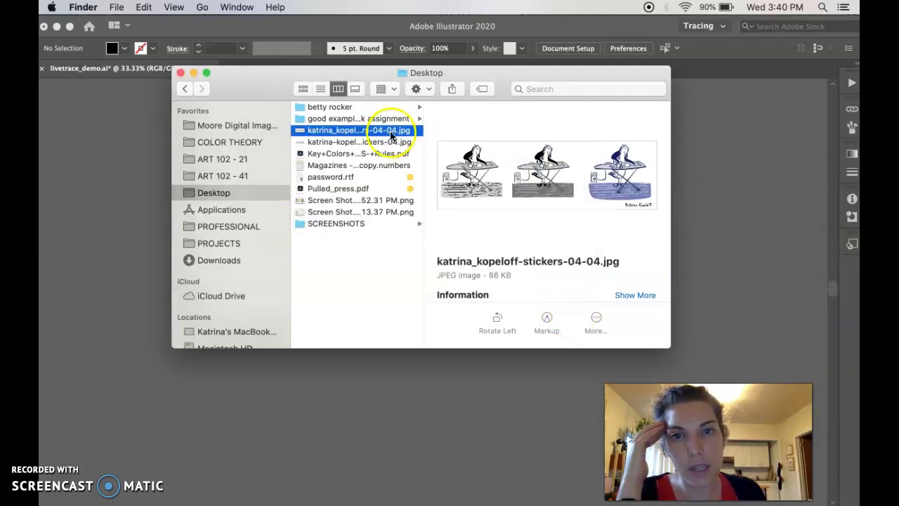
pyautogui.press('space')
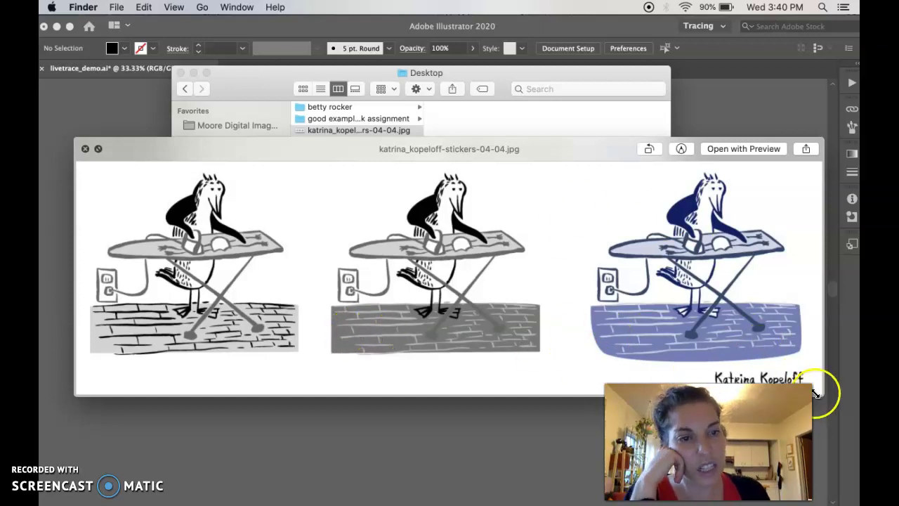
pyautogui.press('space')
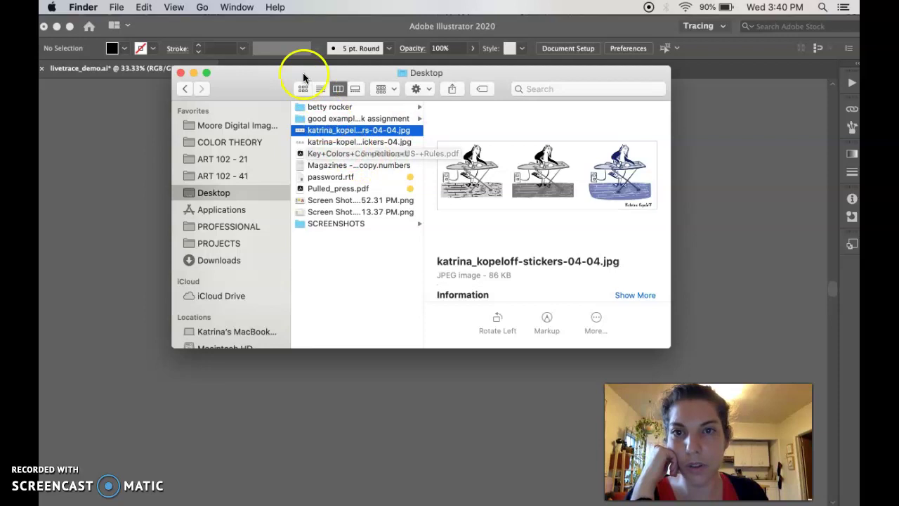
pyautogui.moveTo(253, 98); pyautogui.dragTo(203, 108)
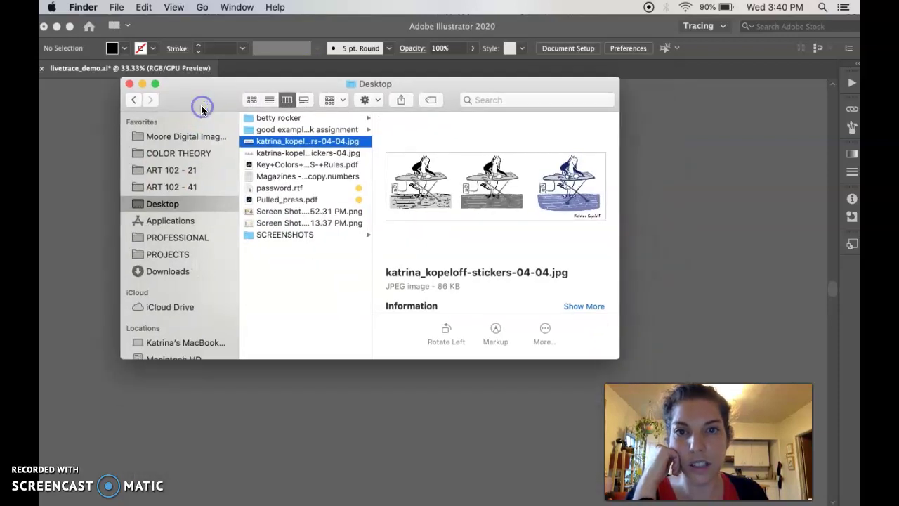